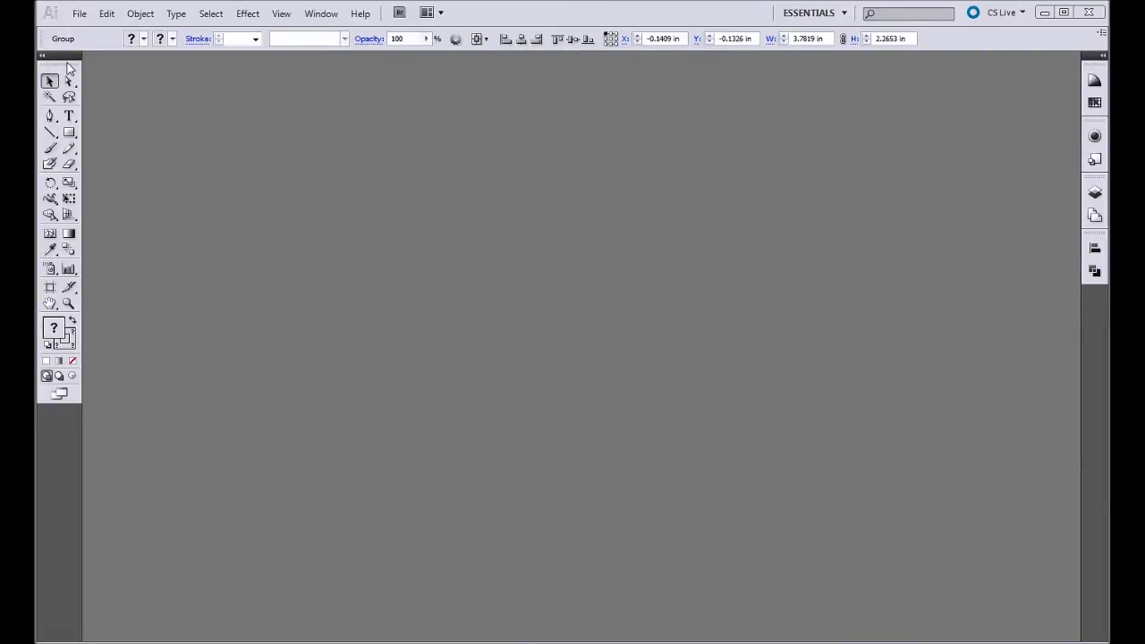
# Create a new document Embossed_Bcard: 3.5 × 2 in, 0.125 in bleed, CMYK, High (300 ppi).
pyautogui.click(78, 18)
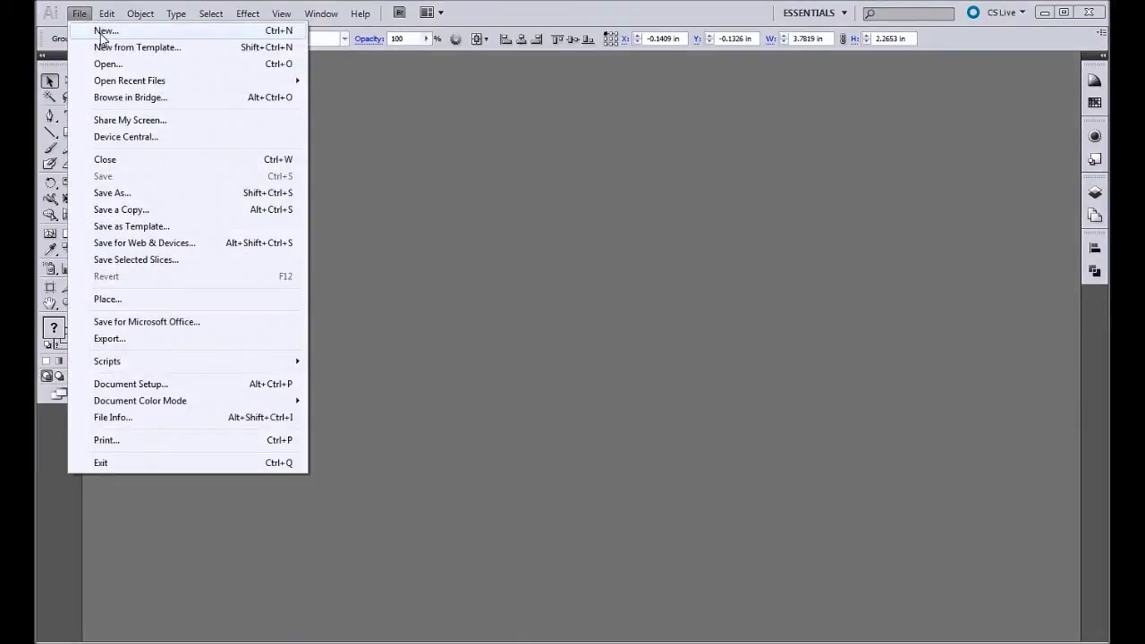
pyautogui.click(104, 33)
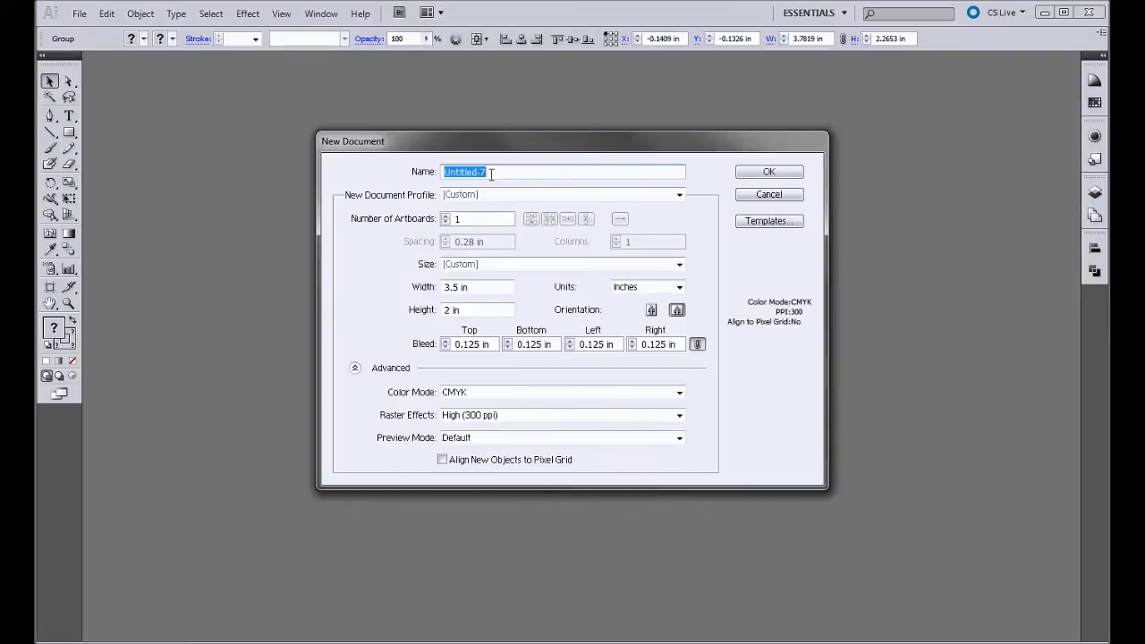
pyautogui.write('Embossed_Bcard')
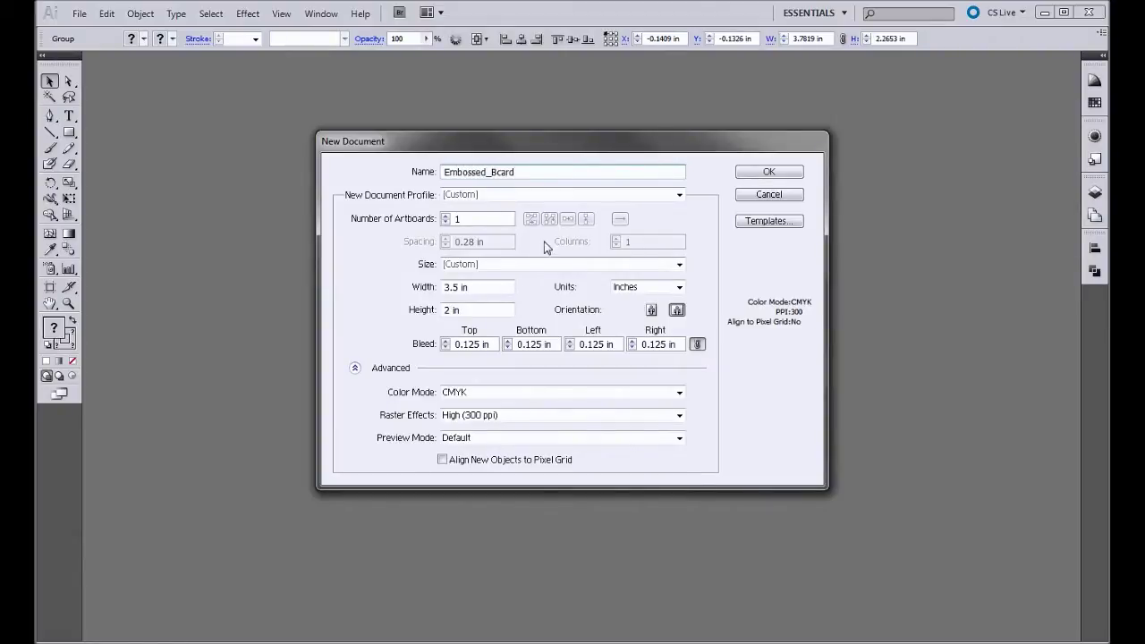
pyautogui.moveTo(478, 288); pyautogui.dragTo(396, 289)
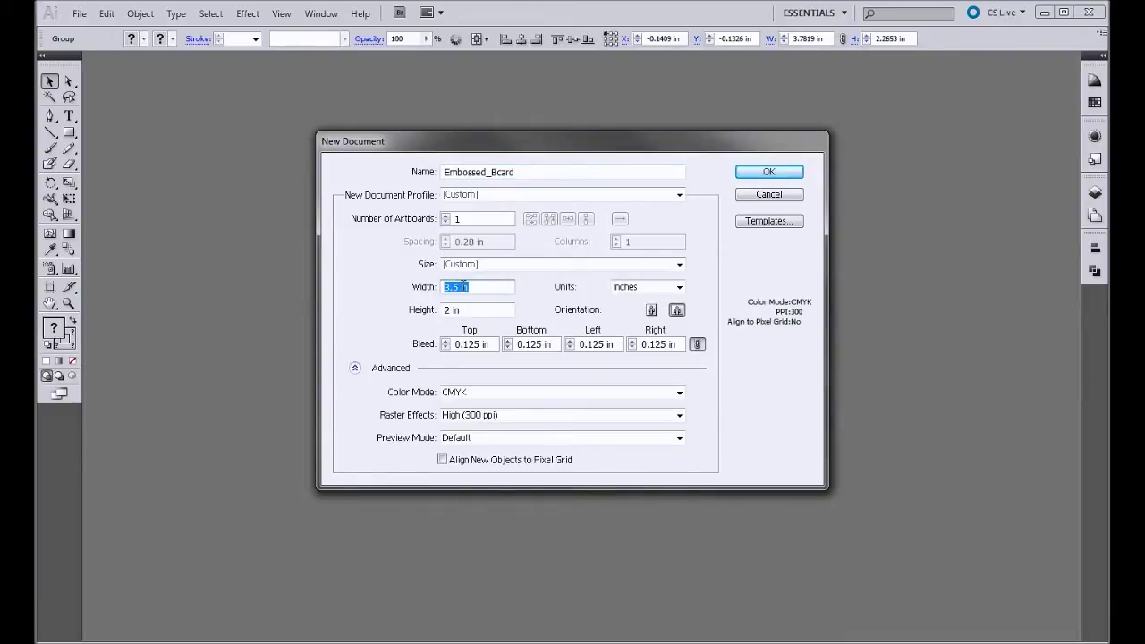
pyautogui.write('3.5 in')
pyautogui.moveTo(469, 311); pyautogui.dragTo(439, 312)
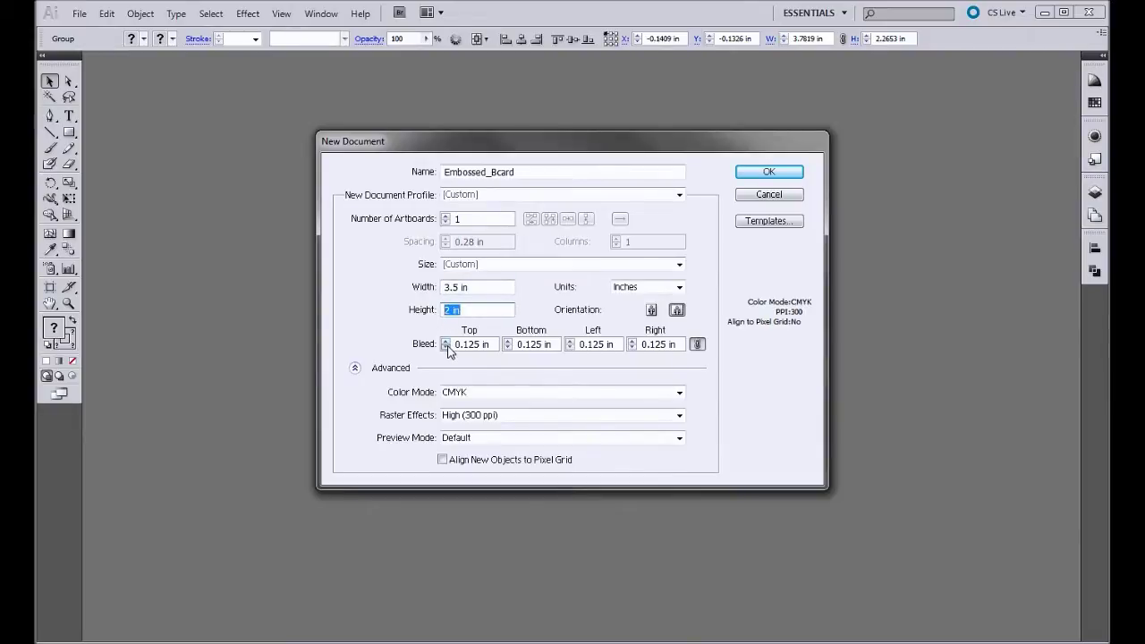
pyautogui.click(453, 346)
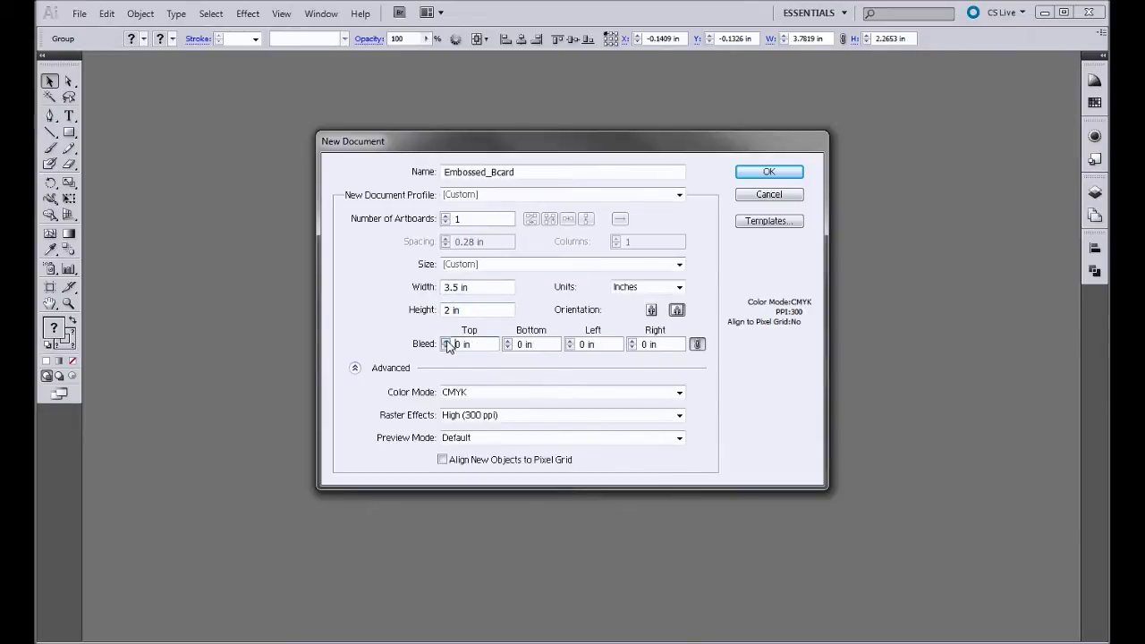
pyautogui.click(470, 395)
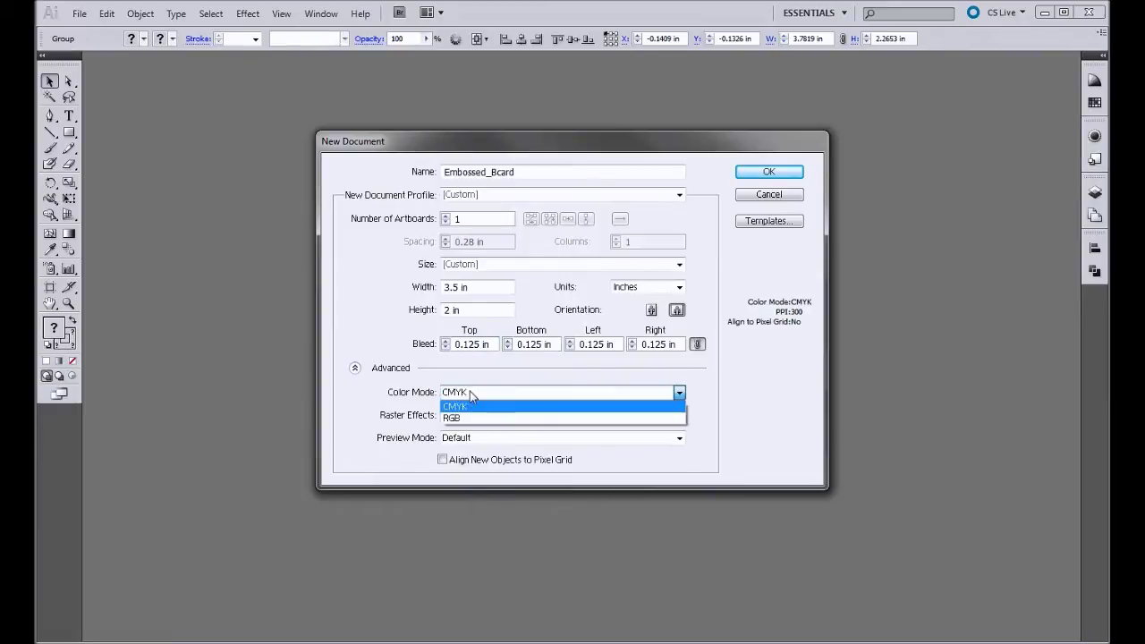
pyautogui.click(470, 394)
pyautogui.click(475, 417)
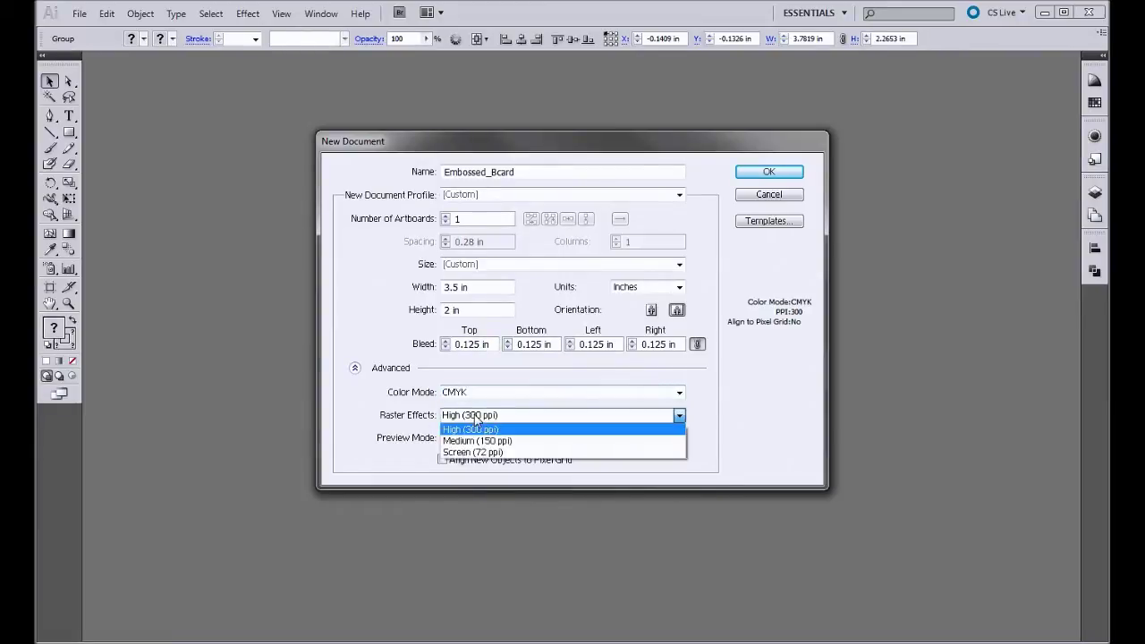
pyautogui.click(475, 427)
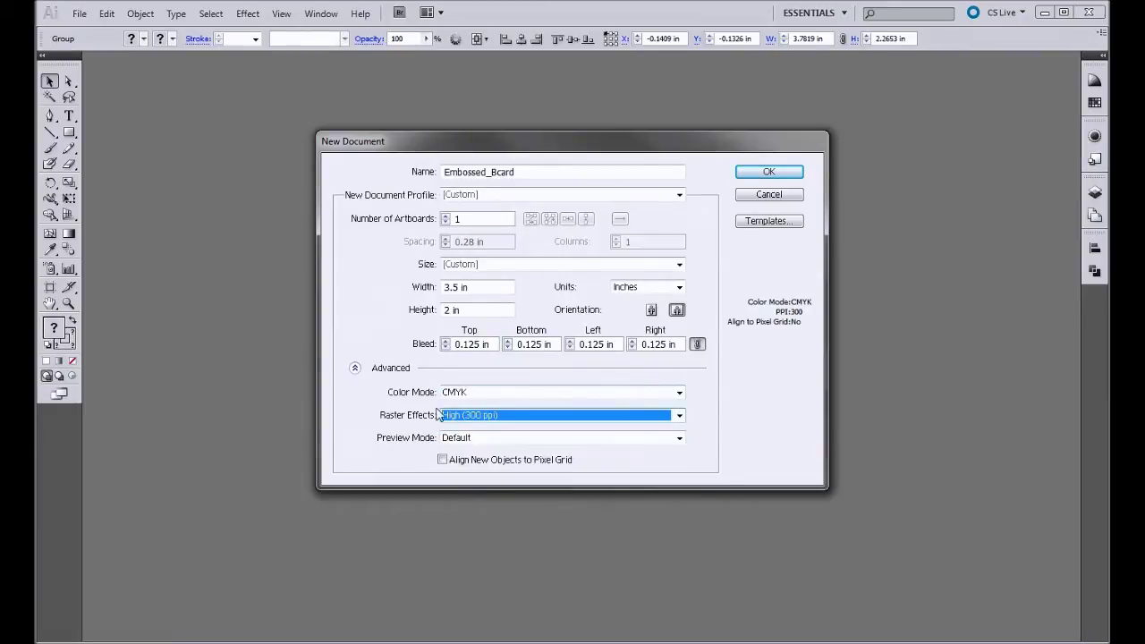
pyautogui.click(771, 173)
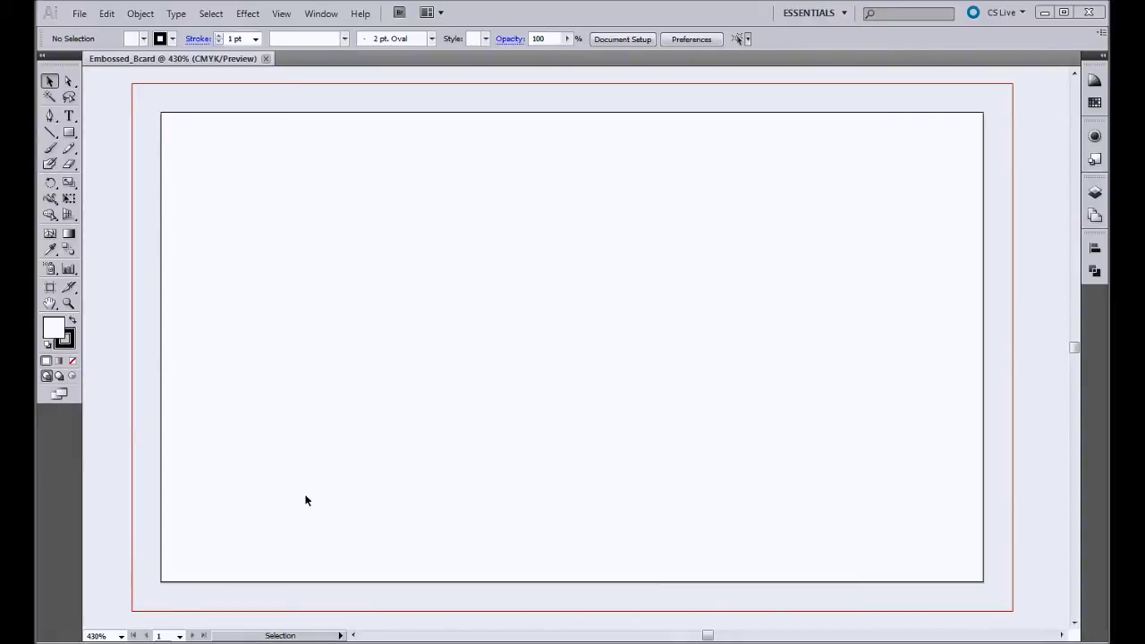
# Paste the Clubcard character artwork with its orange background onto the artboard.
pyautogui.hotkey('ctrl', 'v')
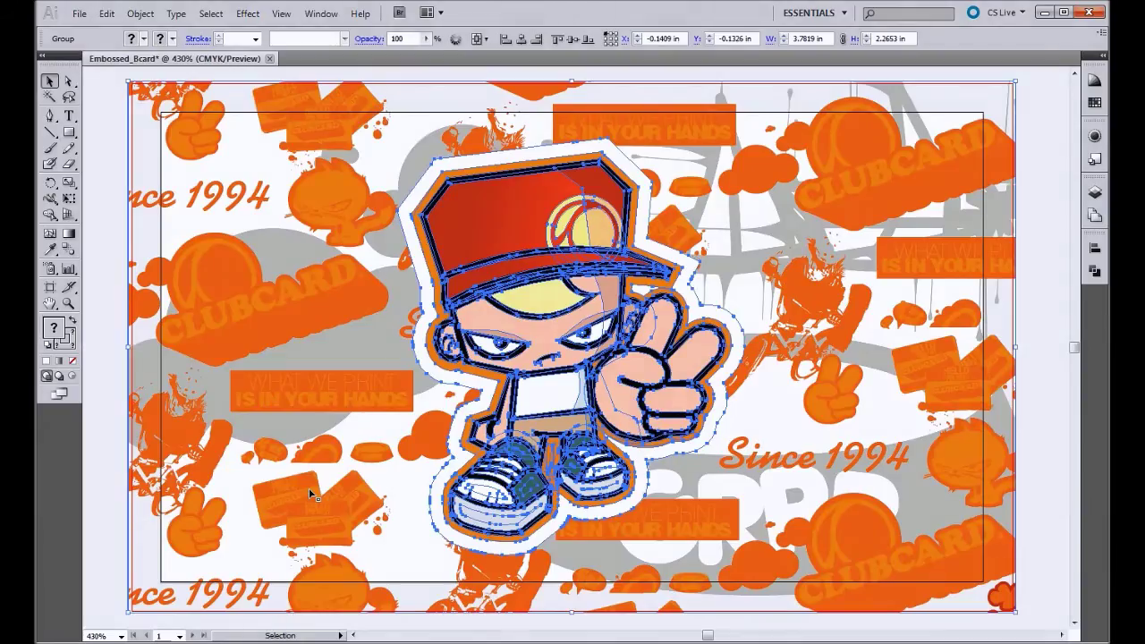
# Deselect the artwork and rename Layer 1 to Front_CMYK in the Layers panel.
pyautogui.click(107, 359)
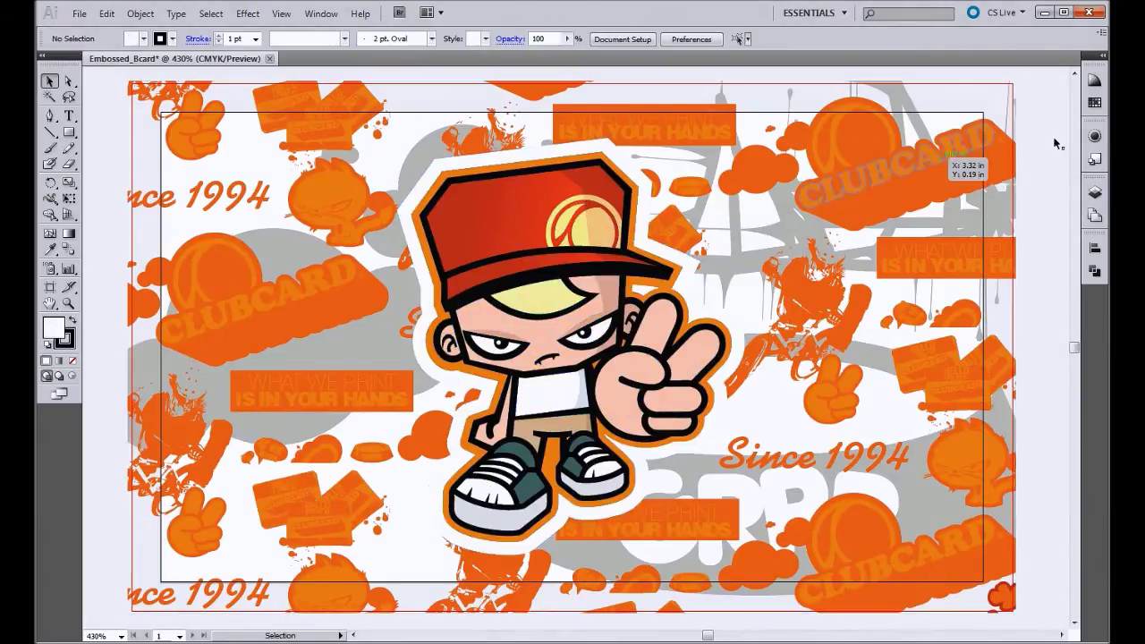
pyautogui.click(1094, 191)
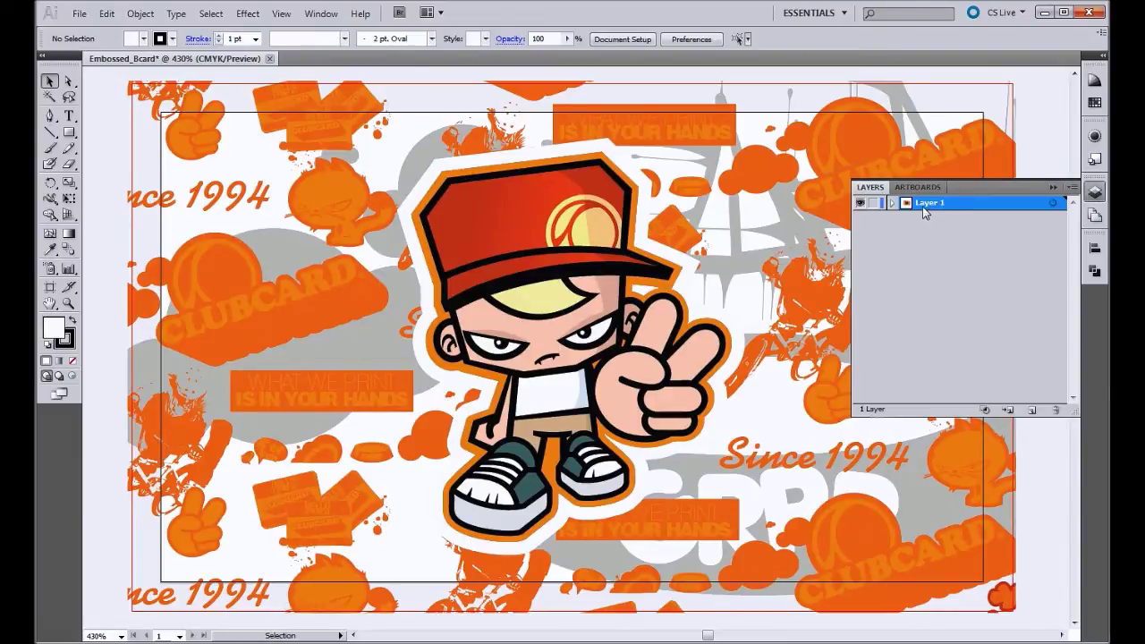
pyautogui.doubleClick(922, 205)
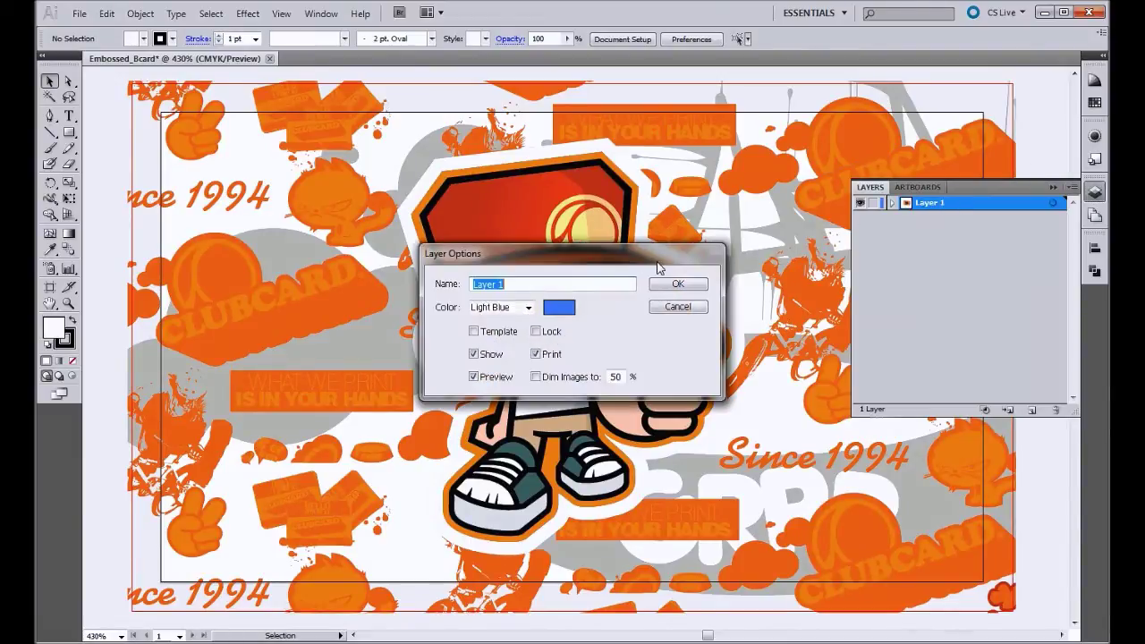
pyautogui.write('Front_CMYK')
pyautogui.press('Return')
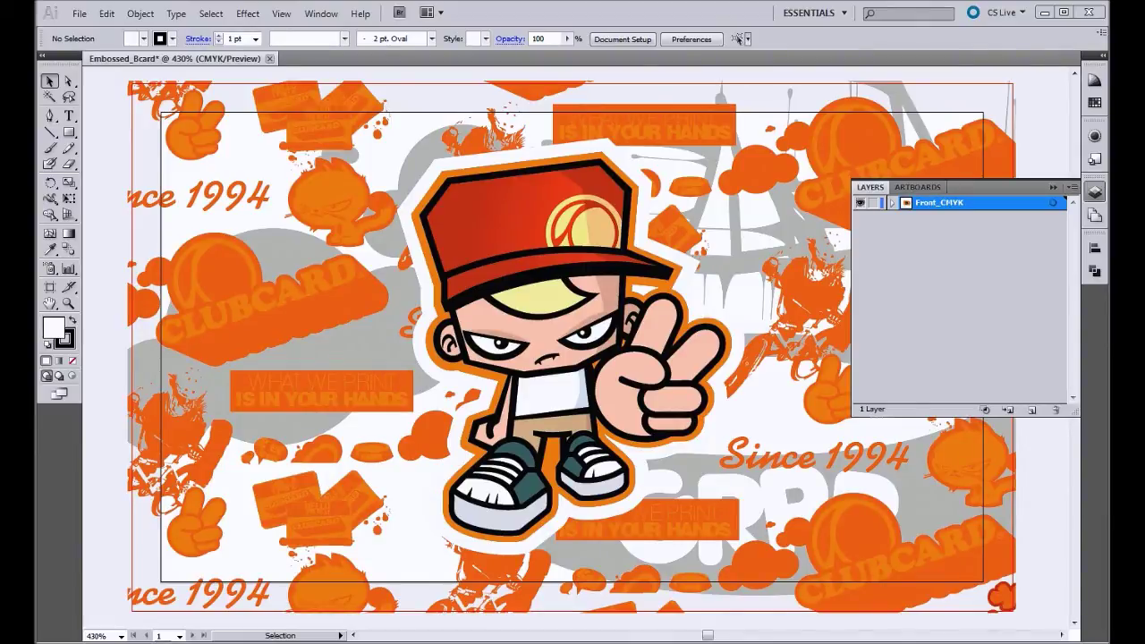
# Add a new layer above Front_CMYK and name it Front_Embossed.
pyautogui.click(1031, 408)
pyautogui.doubleClick(938, 207)
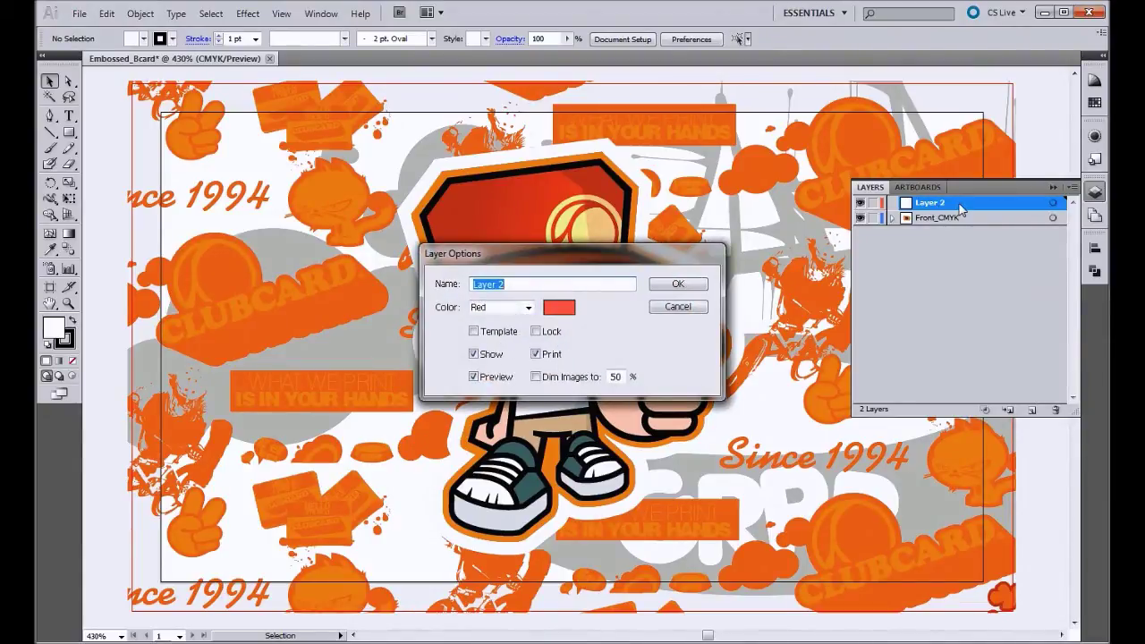
pyautogui.write('Front_Embossed')
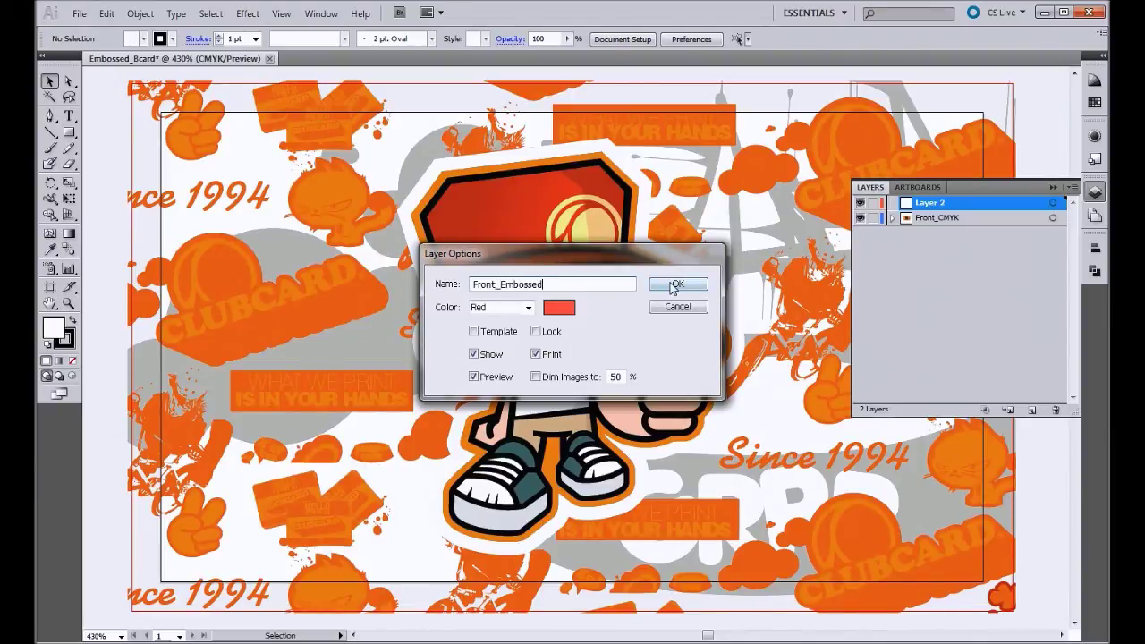
pyautogui.click(676, 285)
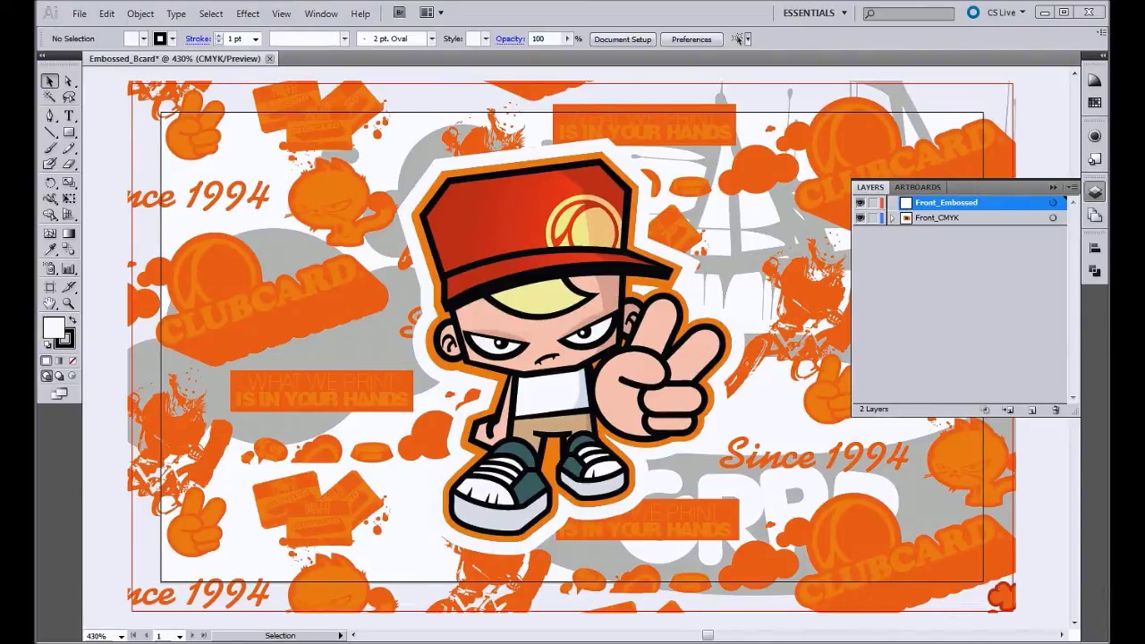
# Paste the character in front as a black silhouette and toggle layer visibility to check it.
pyautogui.hotkey('ctrl', 'a')
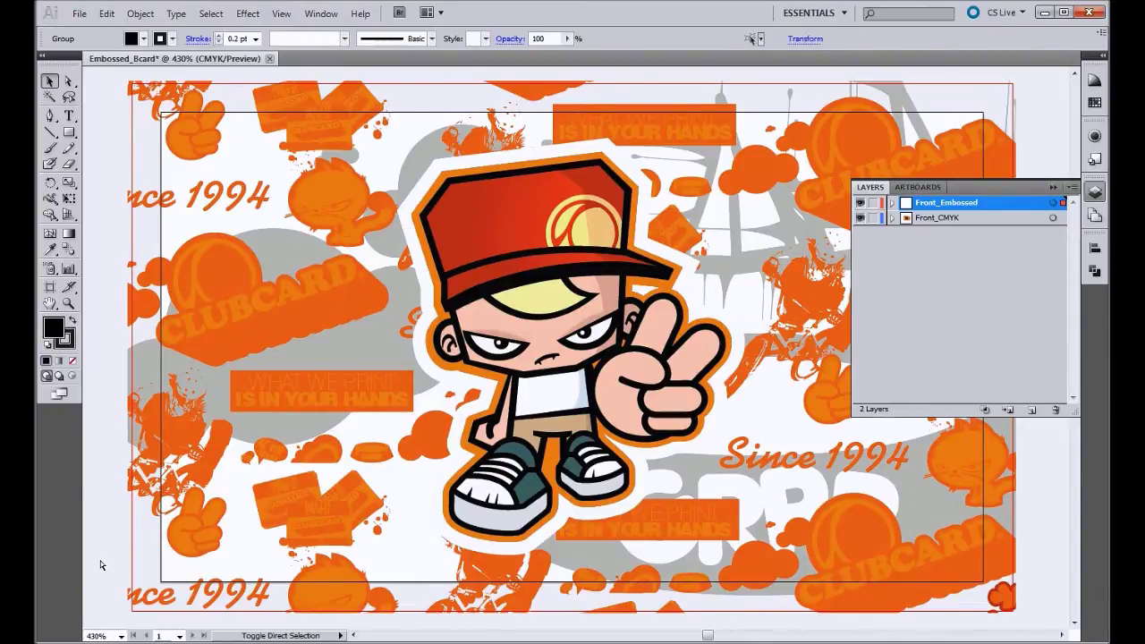
pyautogui.hotkey('ctrl', 'f')
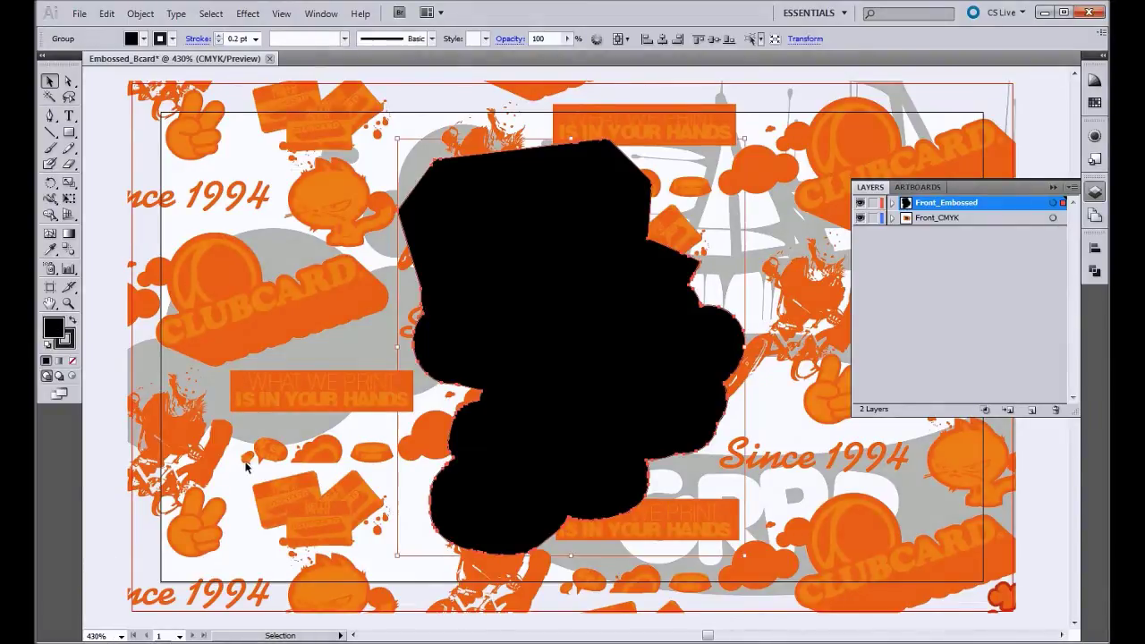
pyautogui.click(860, 218)
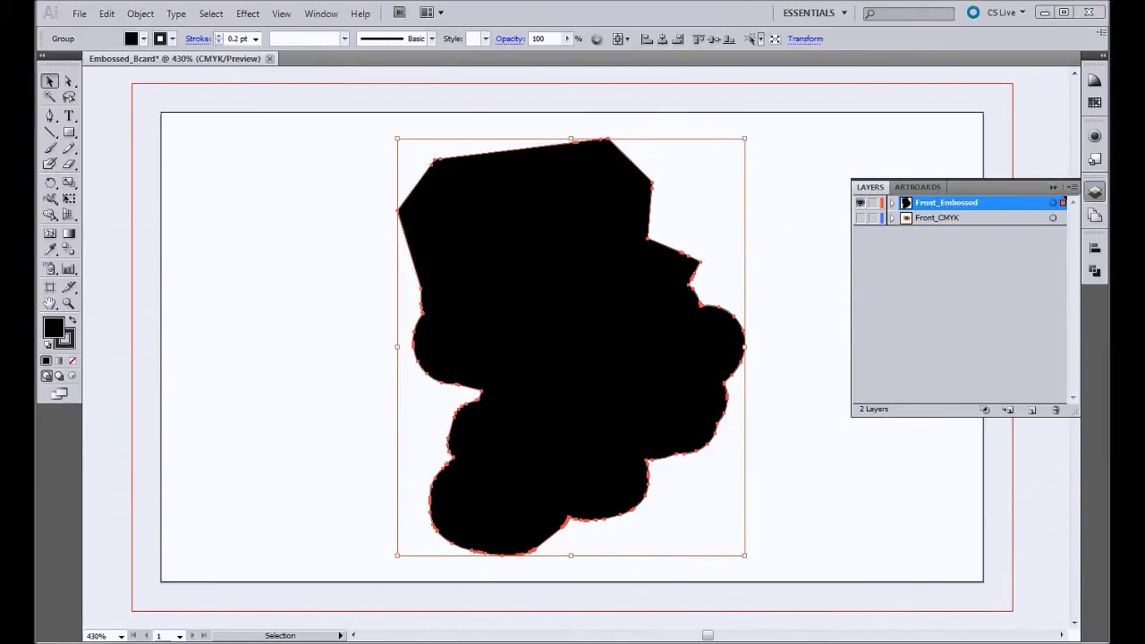
pyautogui.click(860, 203)
pyautogui.click(860, 203)
pyautogui.click(859, 219)
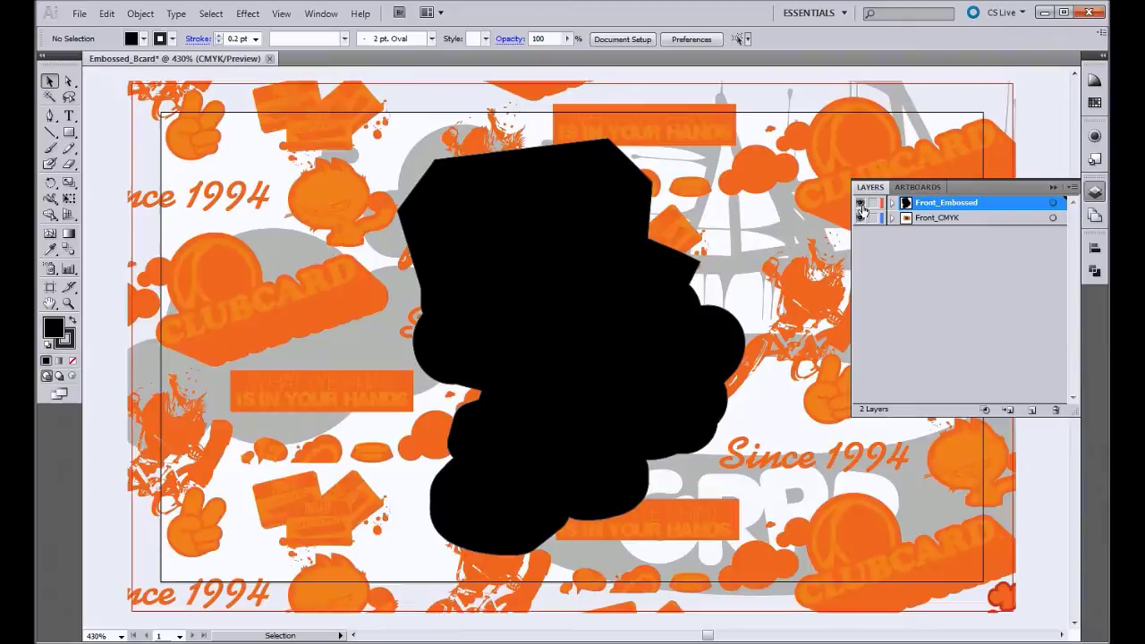
pyautogui.click(860, 203)
pyautogui.click(860, 203)
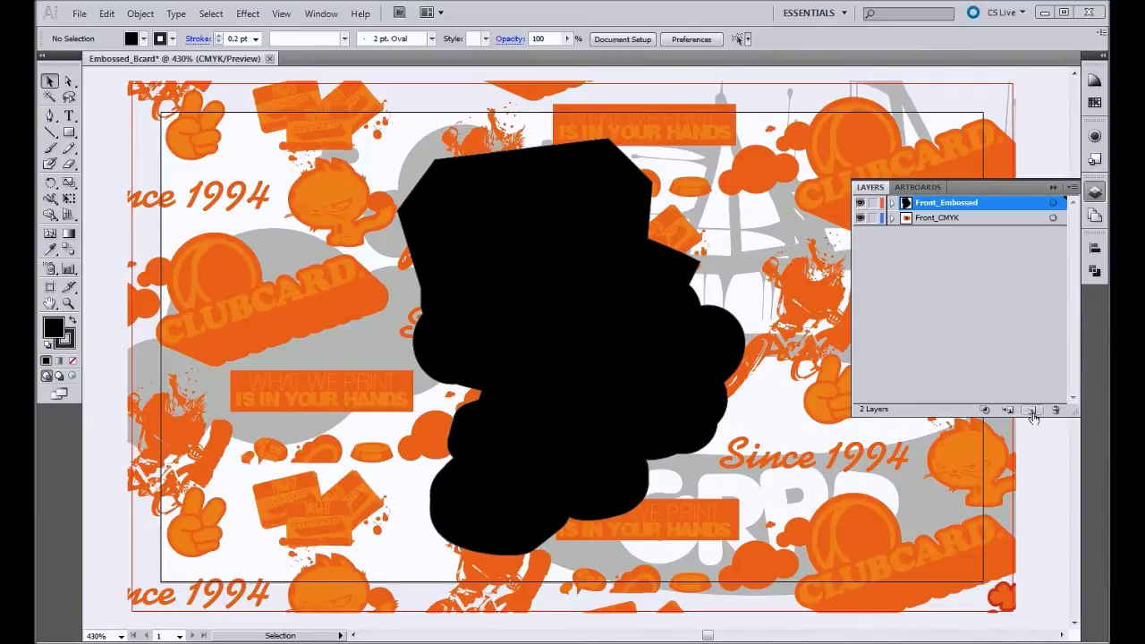
# Create a Back_CMYK layer, set stroke to None, and paste the orange card-back design in place.
pyautogui.click(1031, 410)
pyautogui.doubleClick(924, 206)
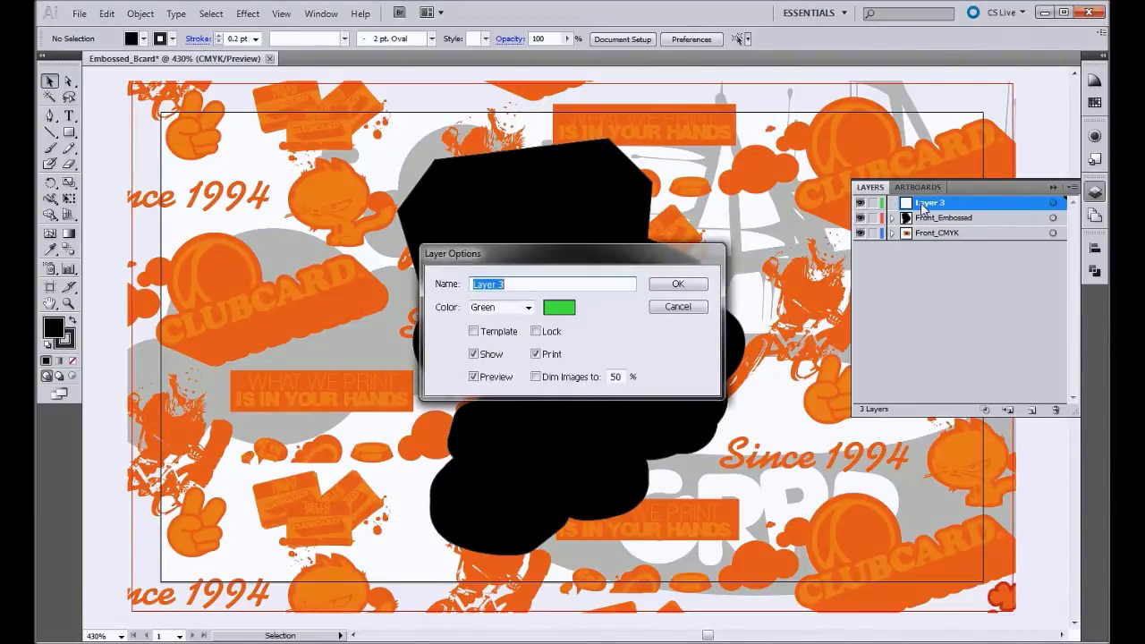
pyautogui.write('Back_CMYK')
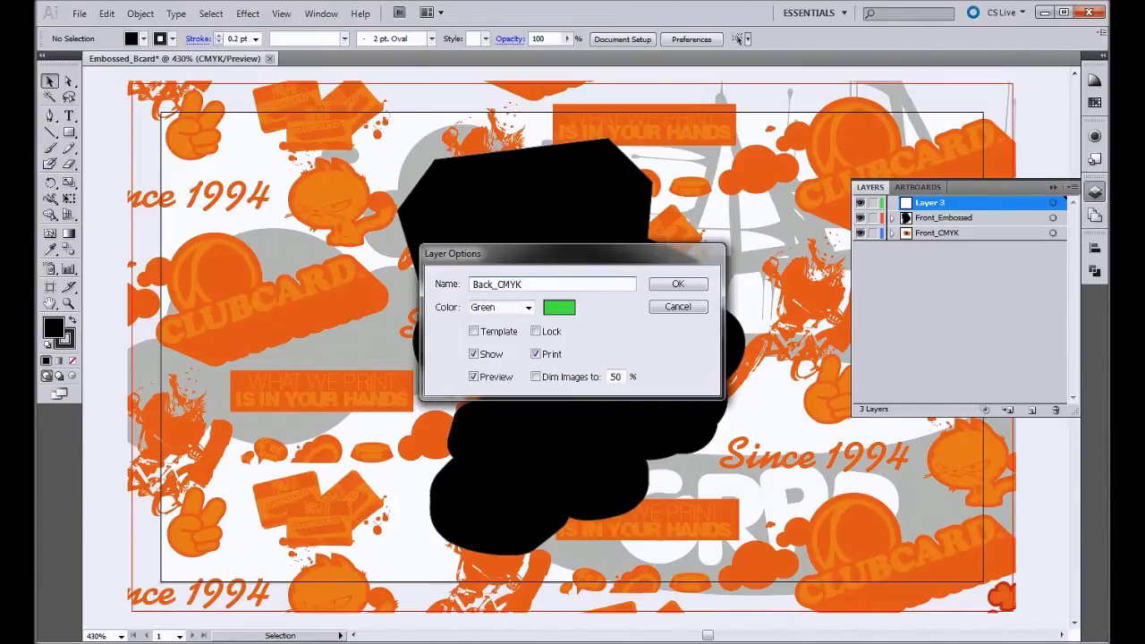
pyautogui.press('Return')
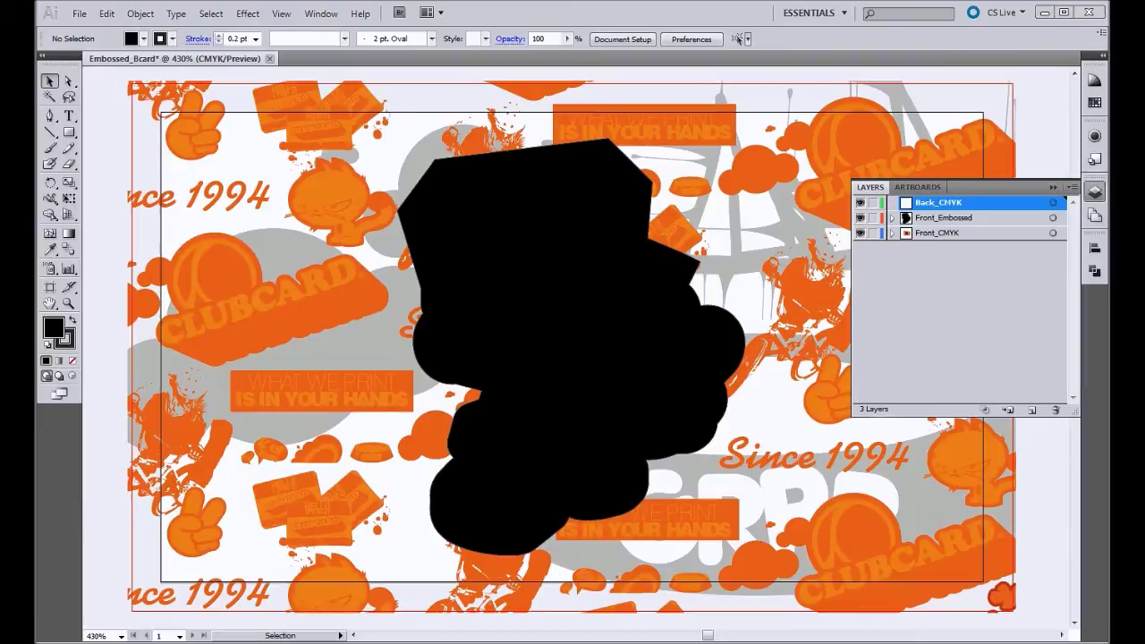
pyautogui.press('/')
pyautogui.hotkey('ctrl', 'f')
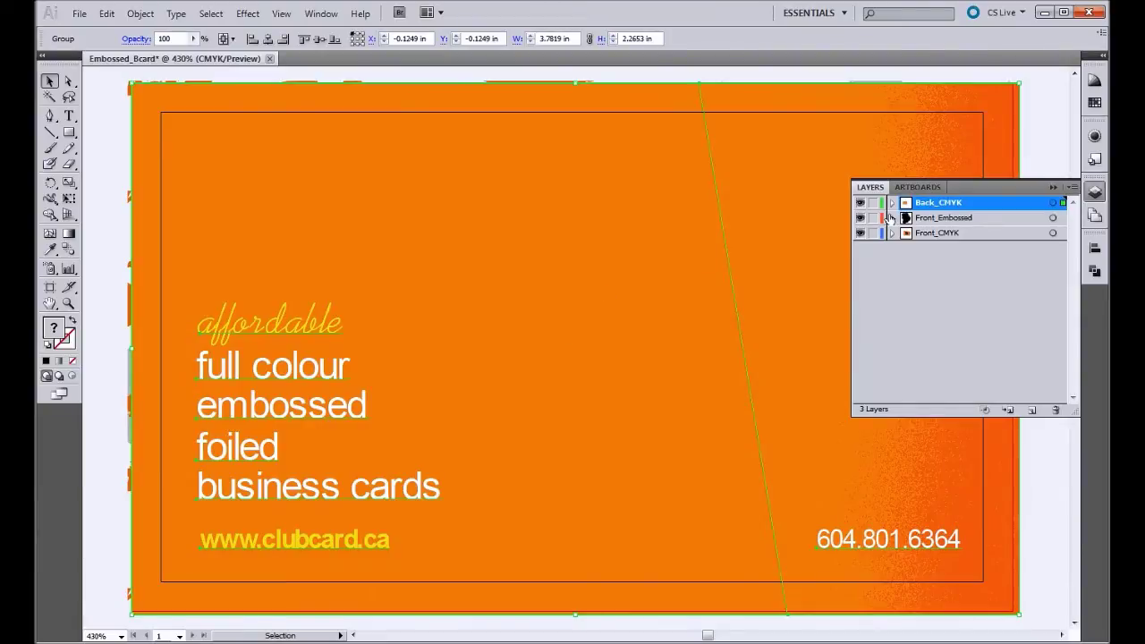
# Check each layer's visibility, then move Front_Embossed above Back_CMYK in the stack.
pyautogui.click(860, 217)
pyautogui.click(859, 233)
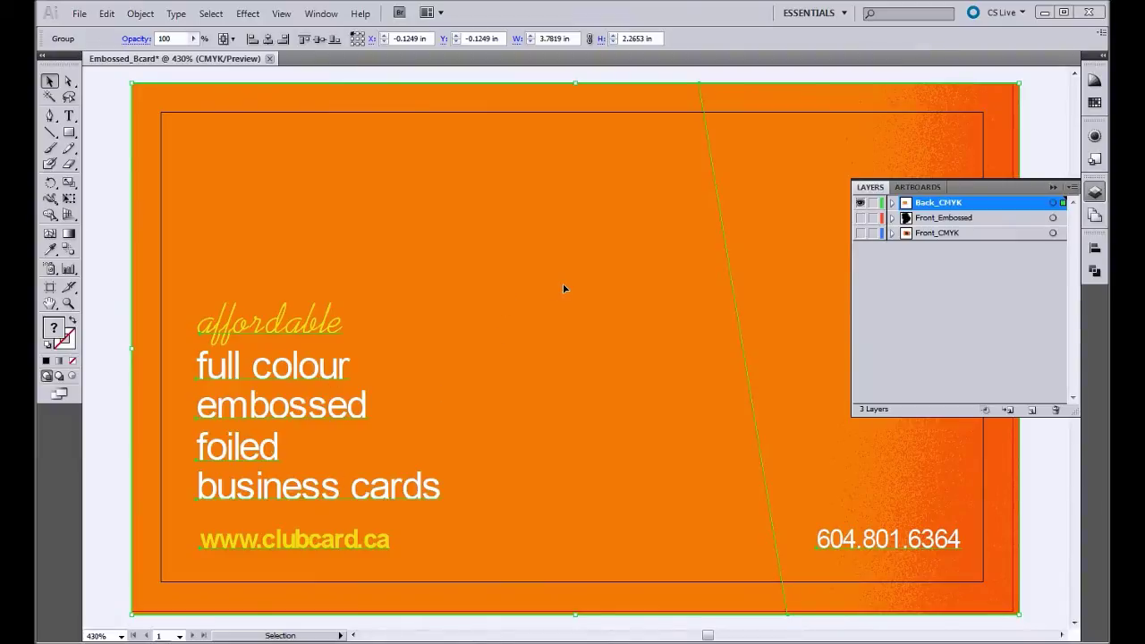
pyautogui.click(859, 204)
pyautogui.click(859, 232)
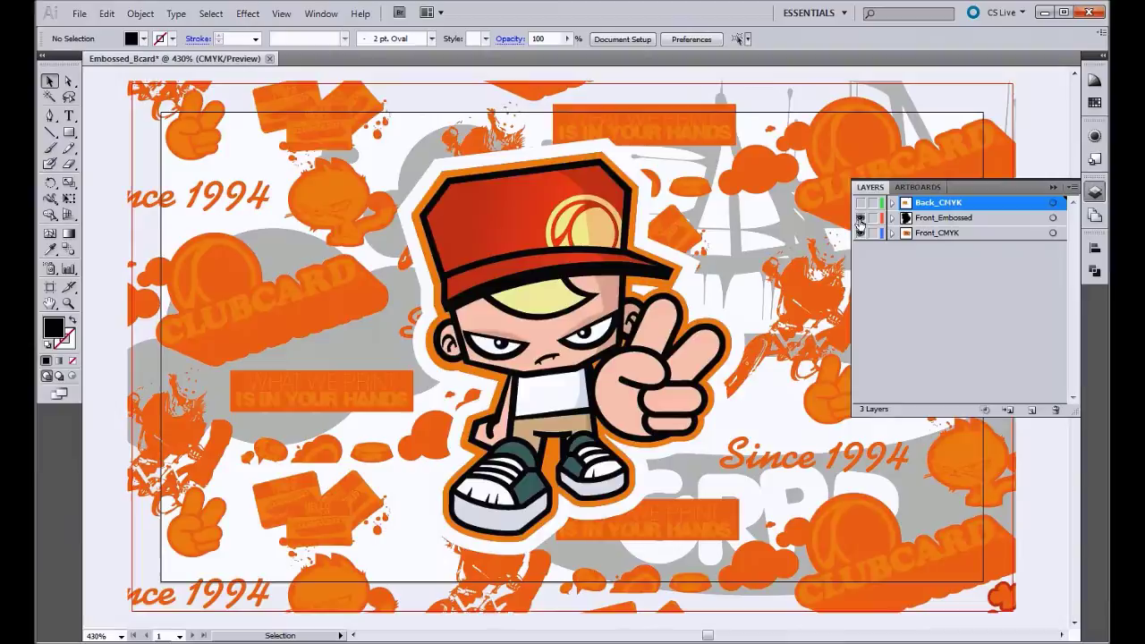
pyautogui.click(859, 217)
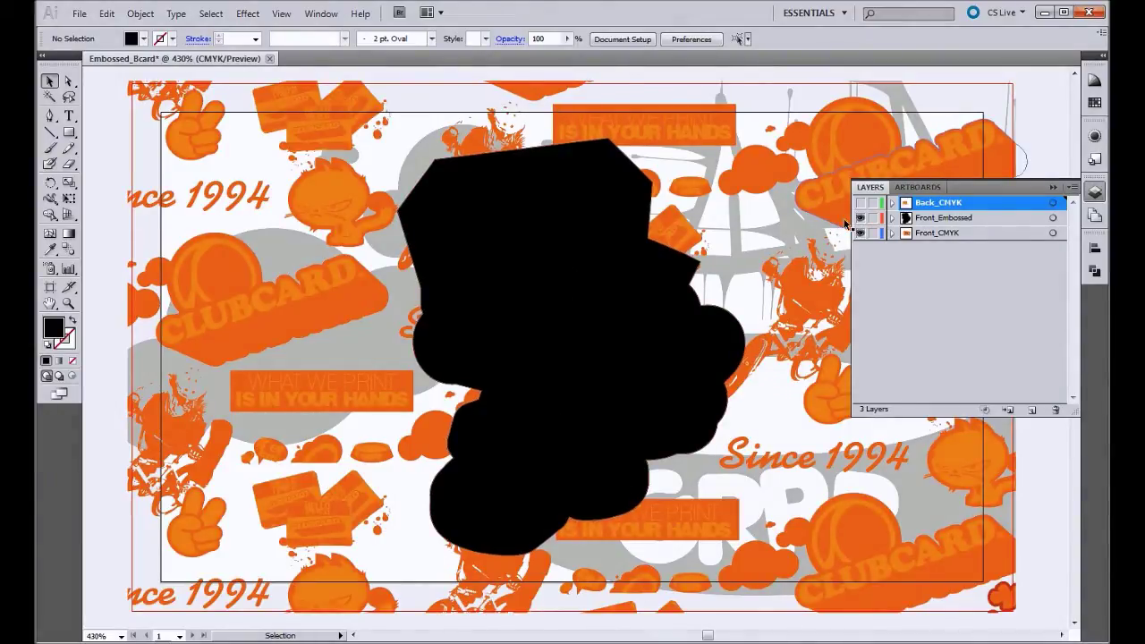
pyautogui.keyDown('alt'); pyautogui.click(860, 202); pyautogui.keyUp('alt')
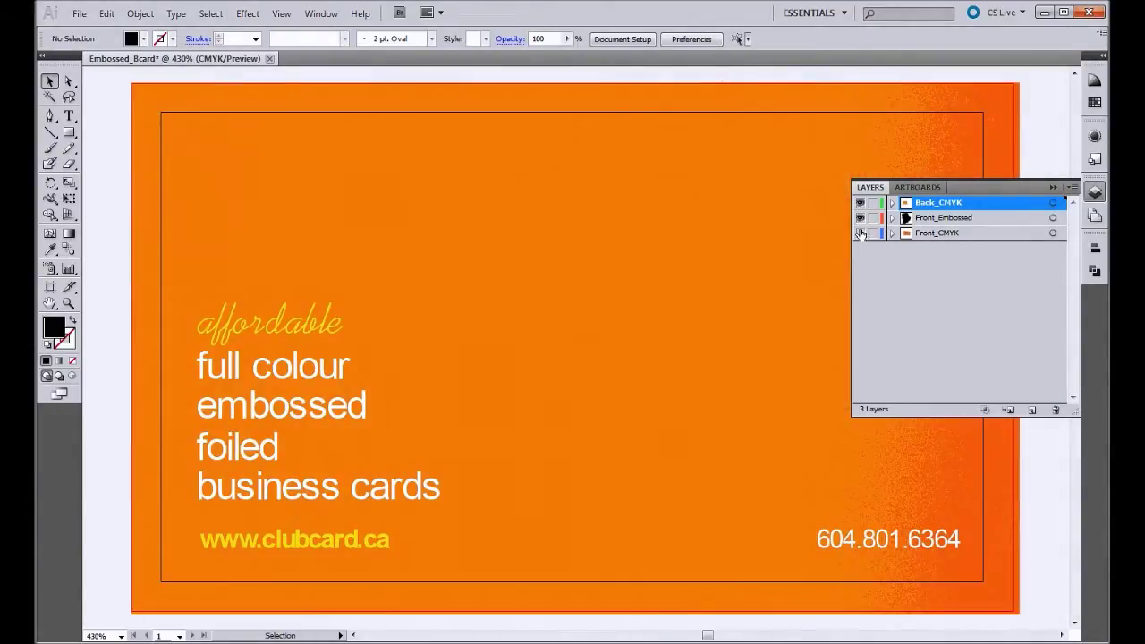
pyautogui.click(860, 217)
pyautogui.click(934, 218)
pyautogui.moveTo(930, 198); pyautogui.dragTo(930, 200)
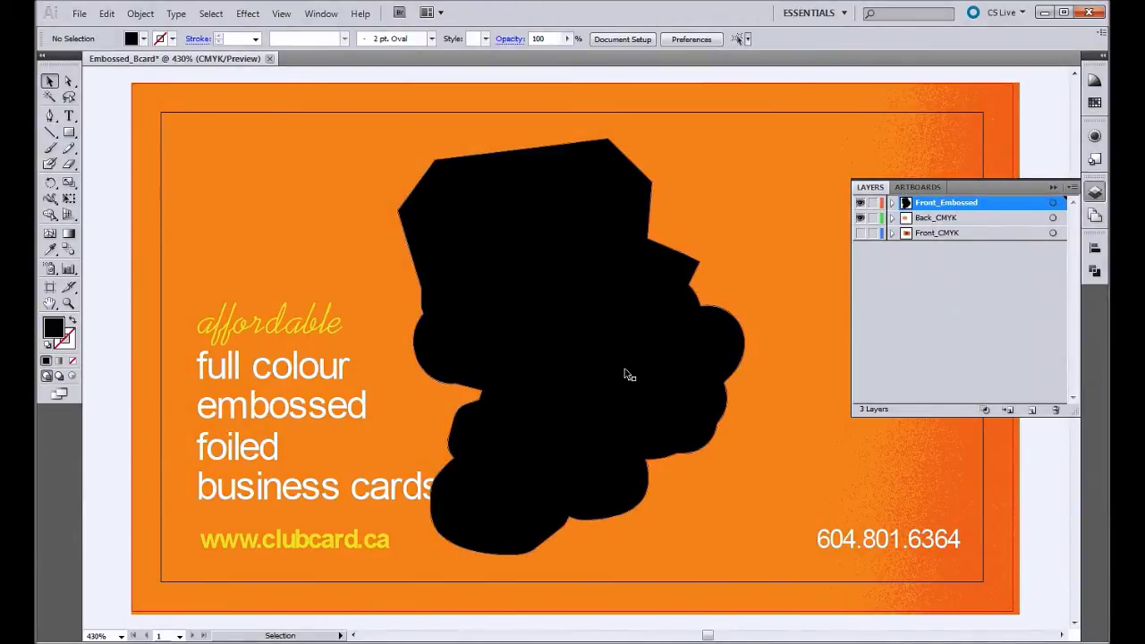
# Reflect the black silhouette group across a vertical axis.
pyautogui.click(541, 327)
pyautogui.click(140, 13)
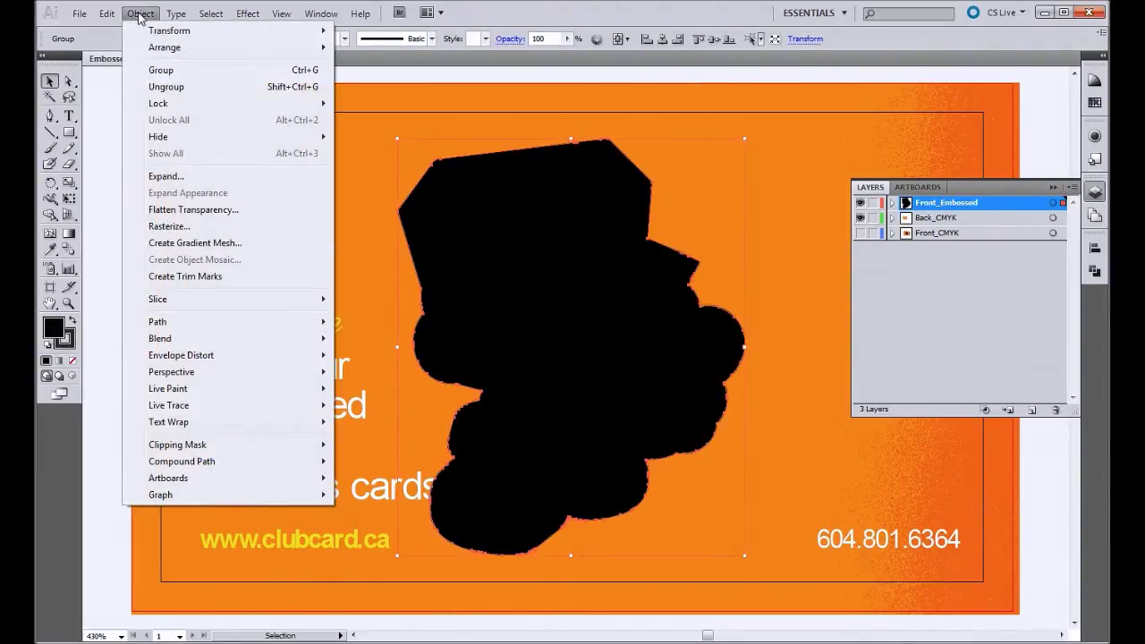
pyautogui.moveTo(157, 34)
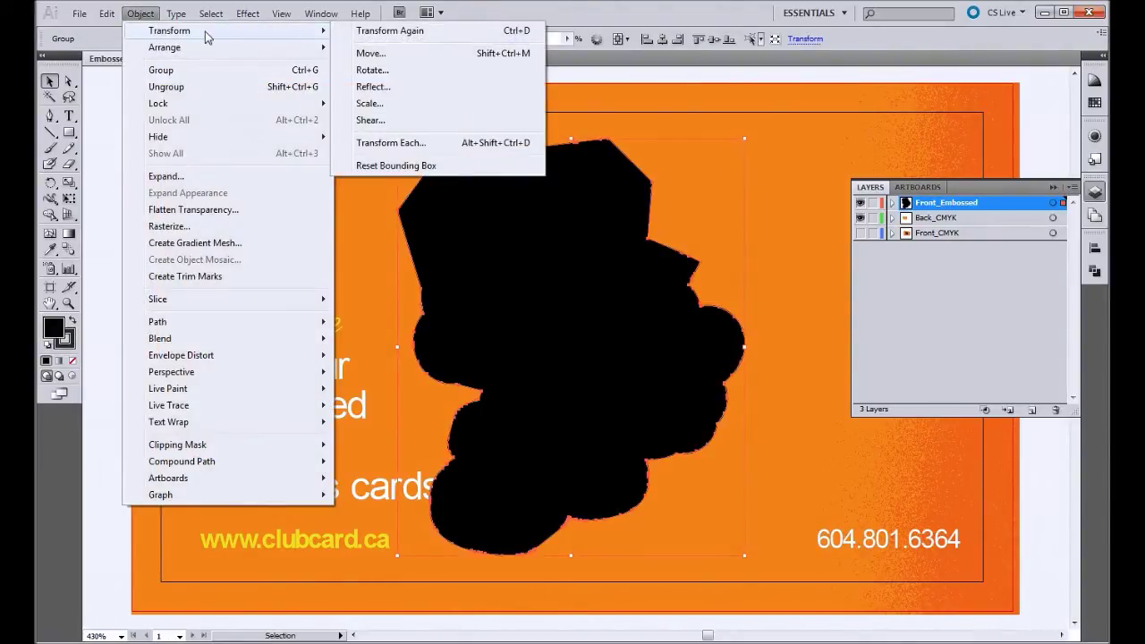
pyautogui.click(380, 85)
pyautogui.click(659, 281)
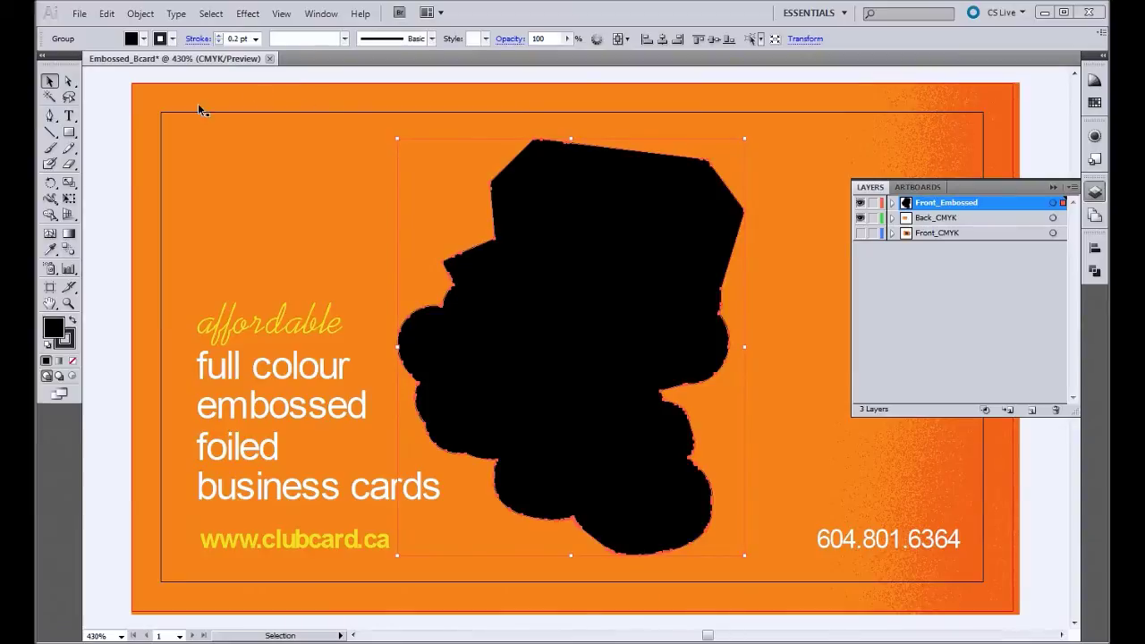
# Undo the reflection so the silhouette returns to its original orientation.
pyautogui.click(113, 160)
pyautogui.hotkey('ctrl', 'z')
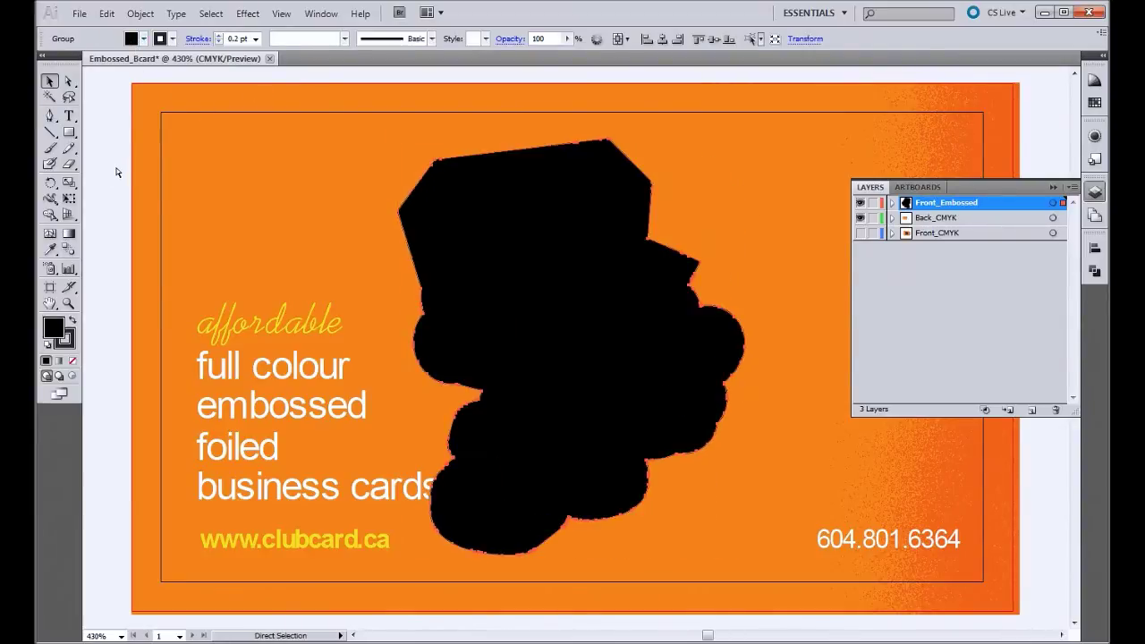
pyautogui.click(117, 180)
# Save the file as Embossed_Bcard.ai, accepting the default Illustrator options.
pyautogui.hotkey('ctrl', 's')
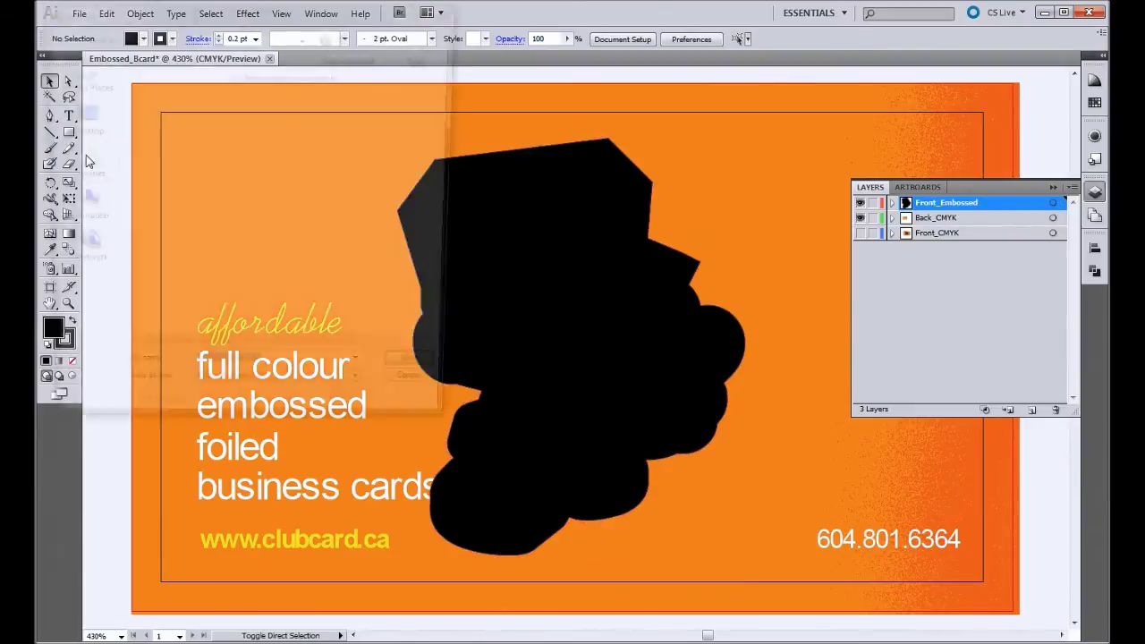
pyautogui.click(285, 379)
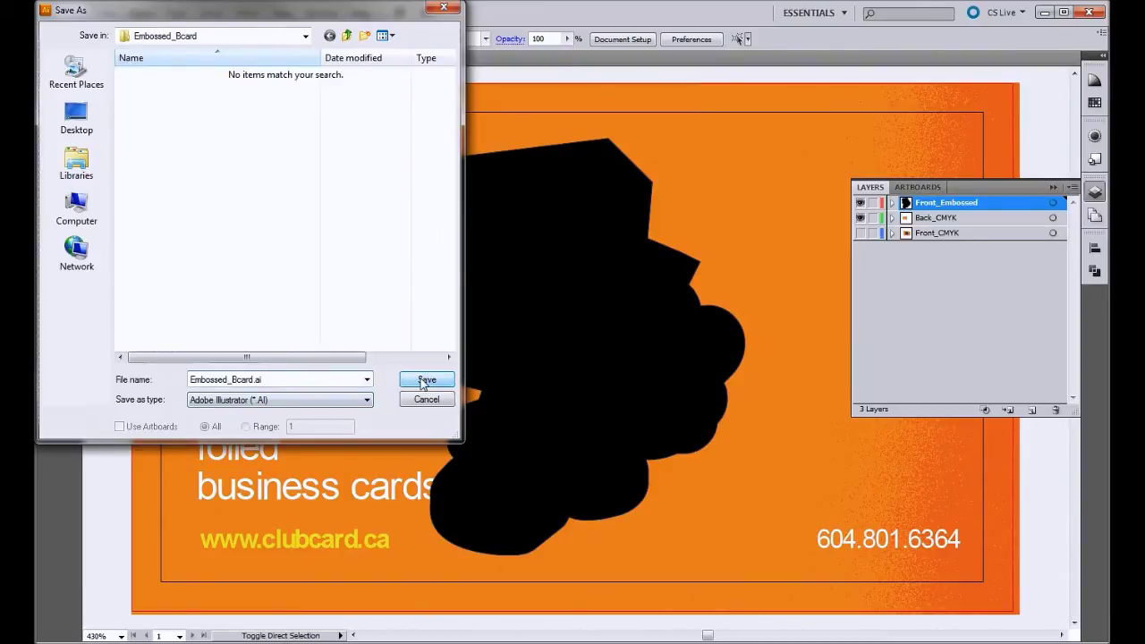
pyautogui.click(424, 381)
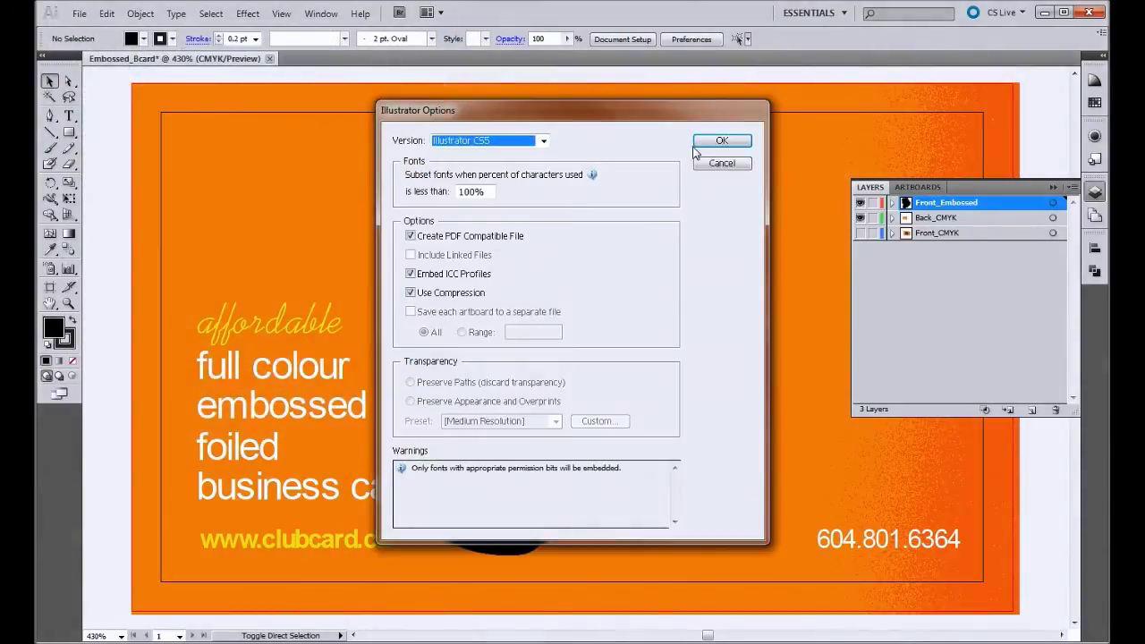
pyautogui.click(695, 148)
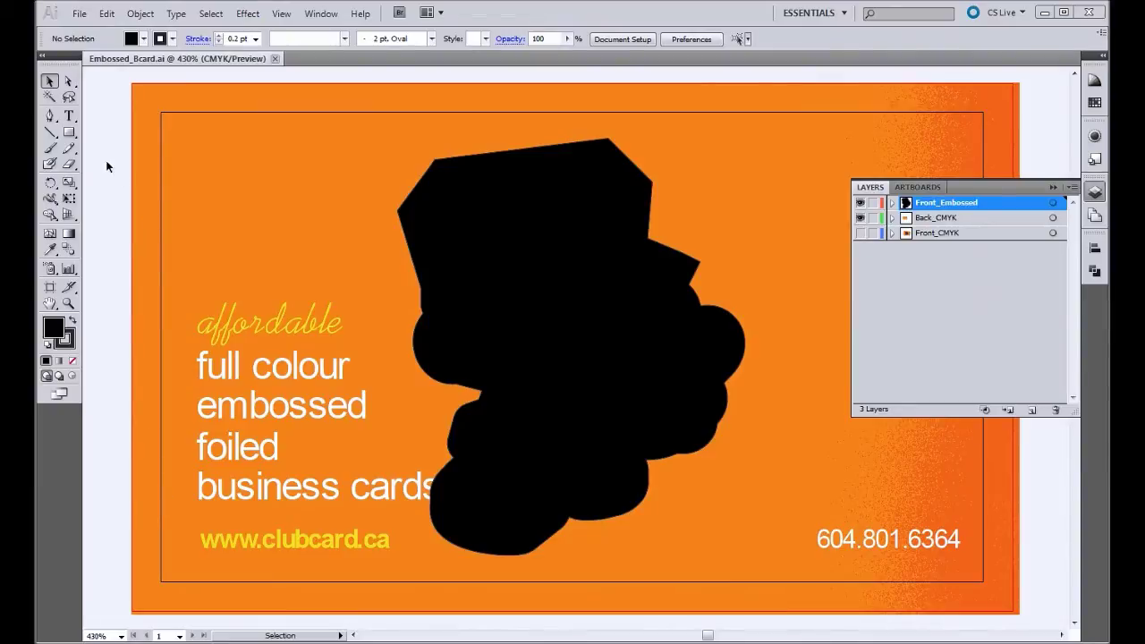
# Hide Back_CMYK and save a copy as Adobe PDF named Front_Embossed.
pyautogui.click(859, 218)
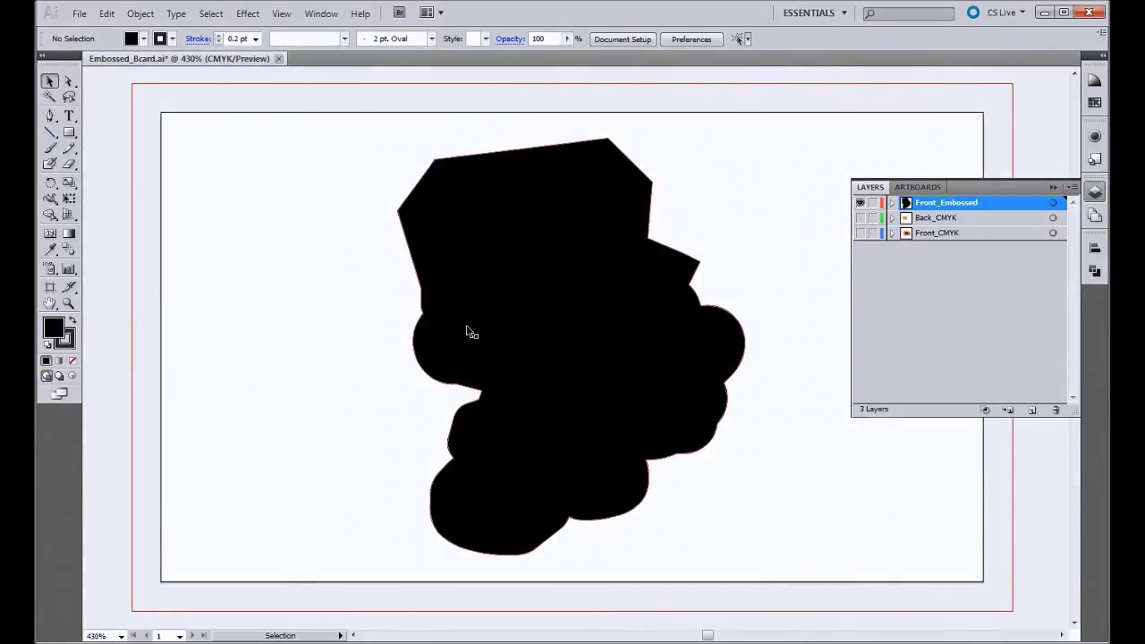
pyautogui.hotkey('ctrl', 'shift', 's')
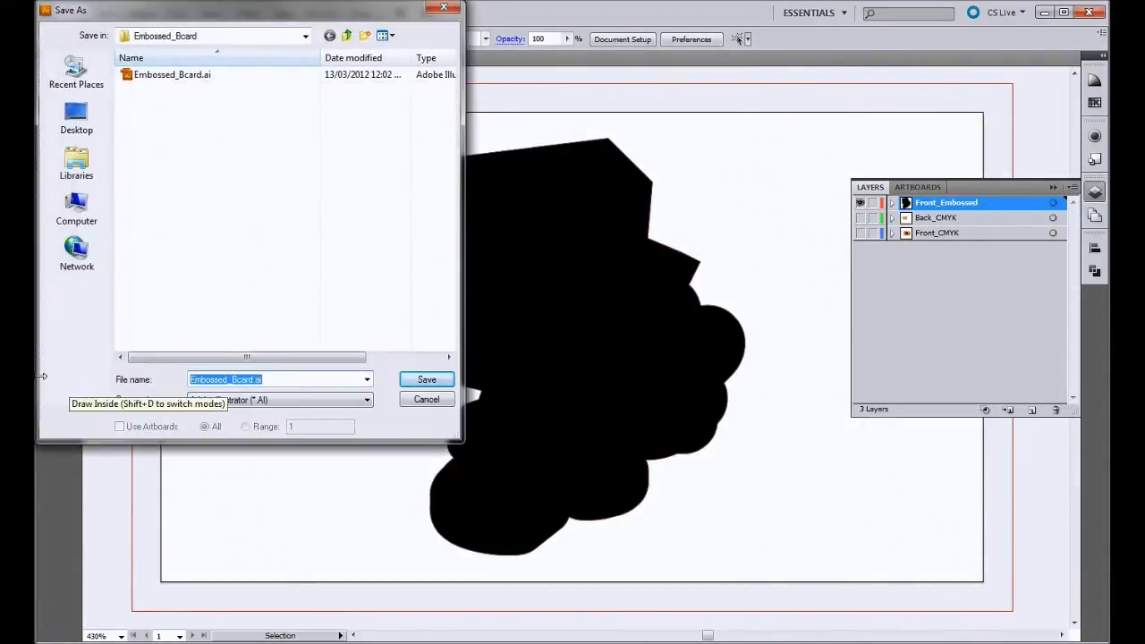
pyautogui.click(281, 399)
pyautogui.click(277, 430)
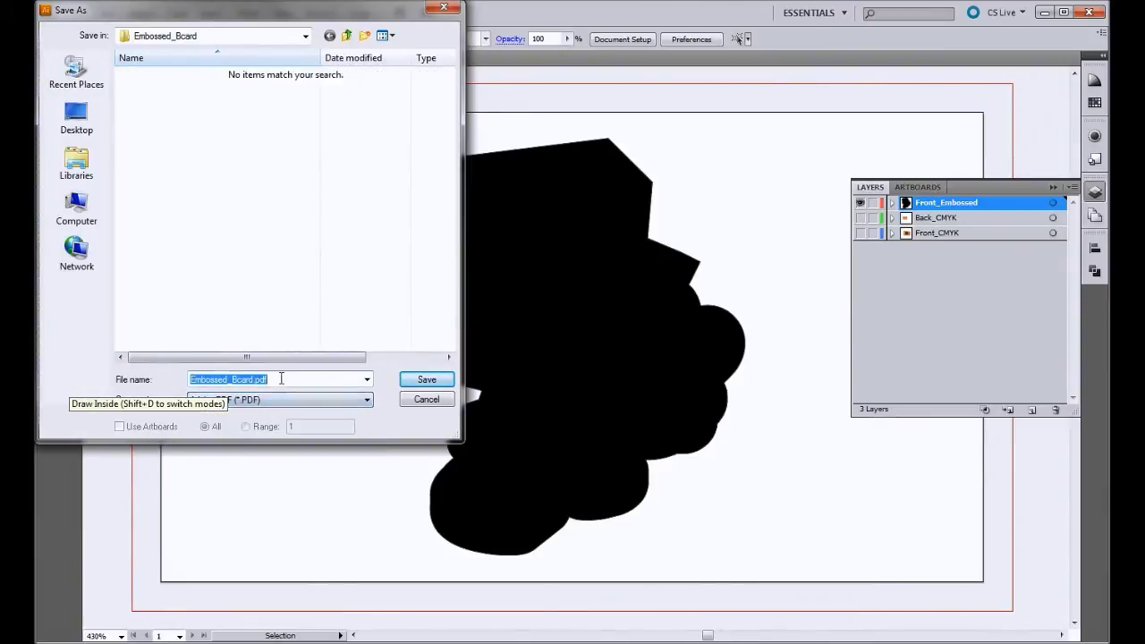
pyautogui.click(228, 380)
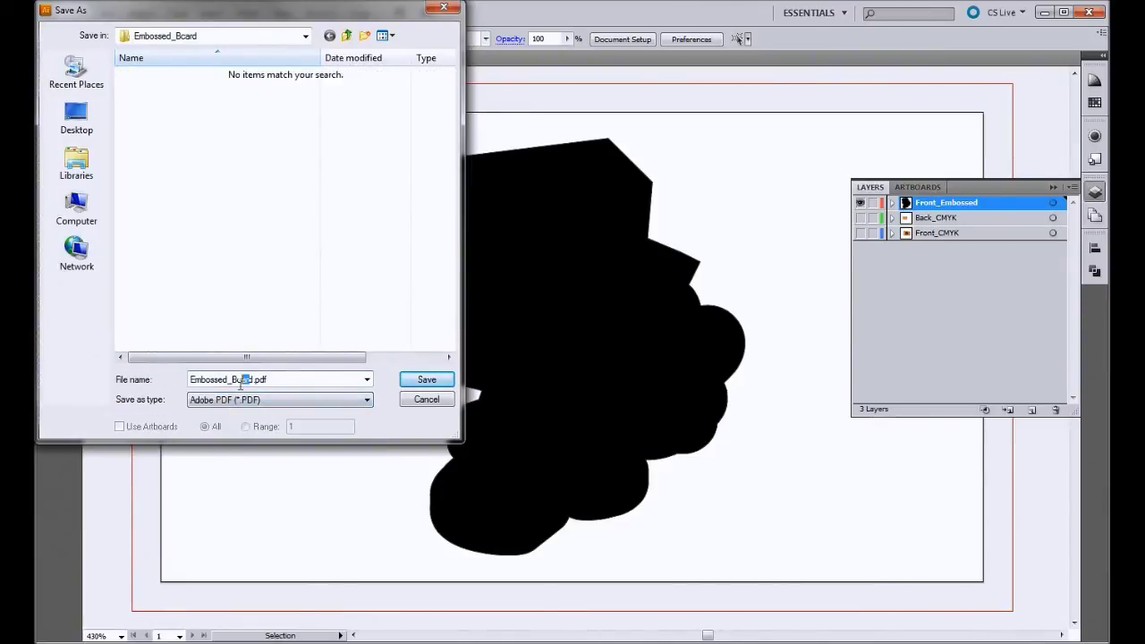
pyautogui.moveTo(241, 385); pyautogui.dragTo(123, 379)
pyautogui.press('BackSpace')
pyautogui.write('Front_Emb')
pyautogui.click(424, 383)
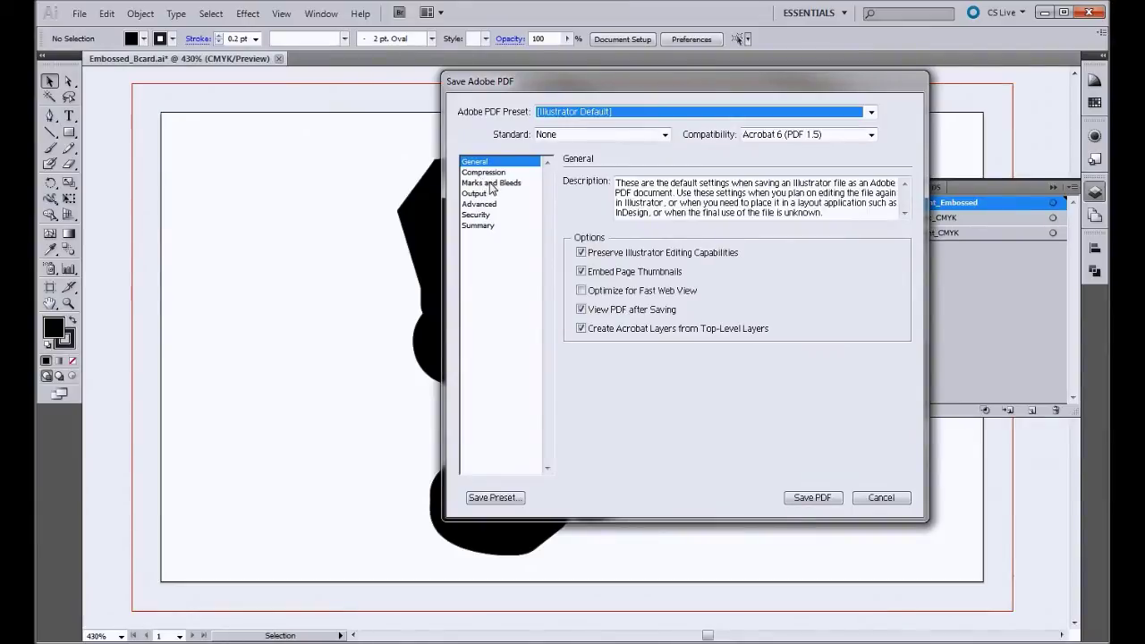
# Export the PDF without image downsampling and with trim marks.
pyautogui.click(487, 172)
pyautogui.click(592, 199)
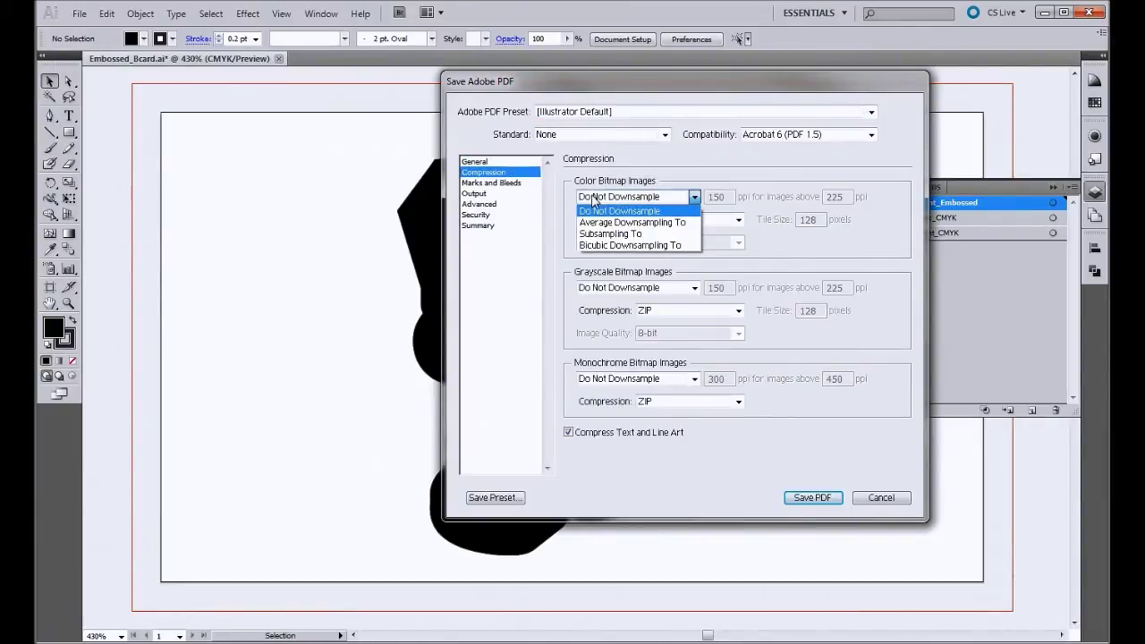
pyautogui.click(595, 210)
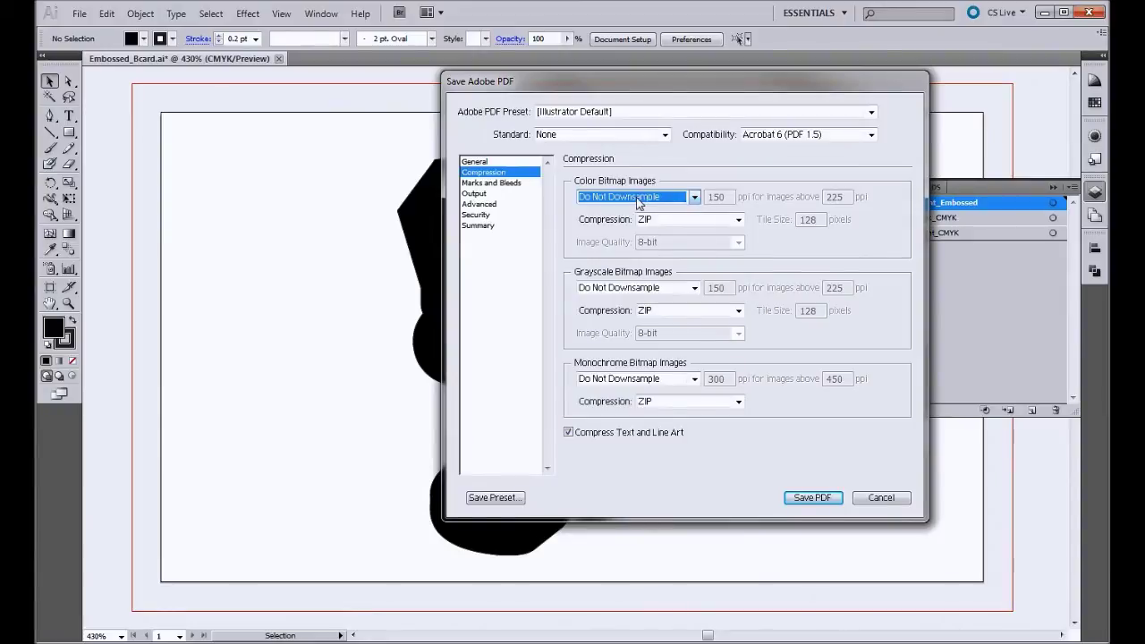
pyautogui.click(483, 183)
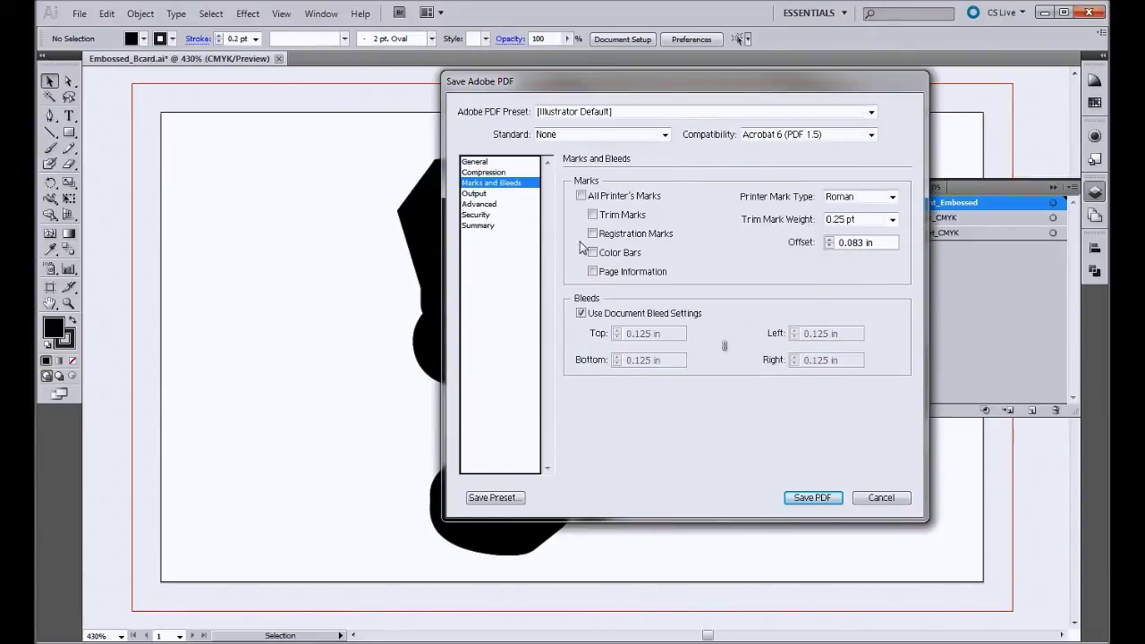
pyautogui.click(592, 216)
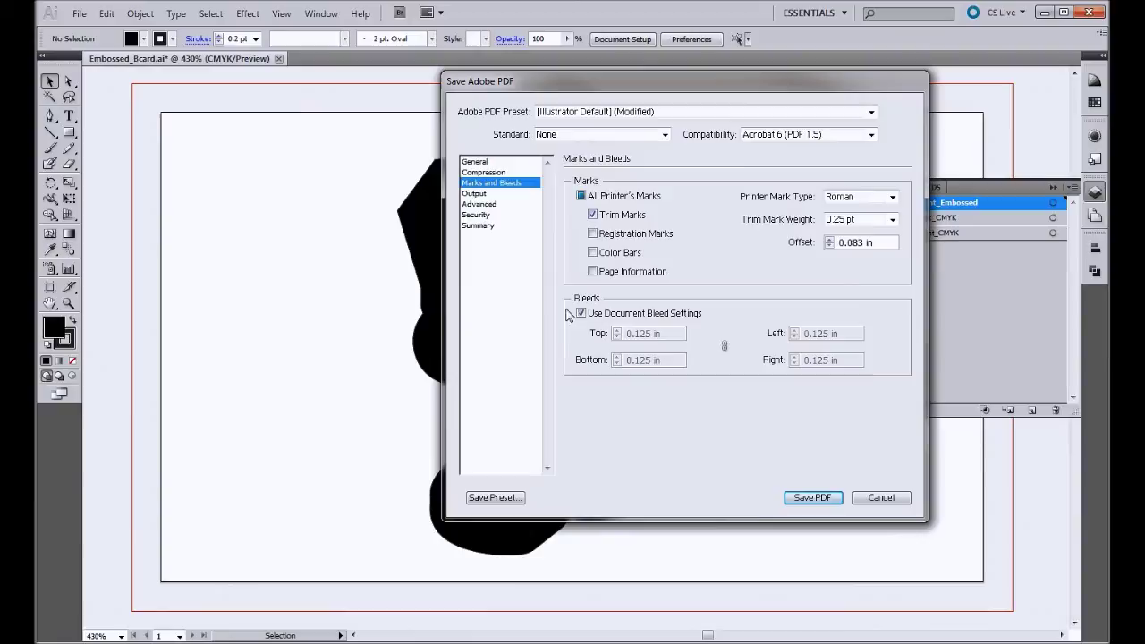
pyautogui.click(474, 193)
pyautogui.click(479, 203)
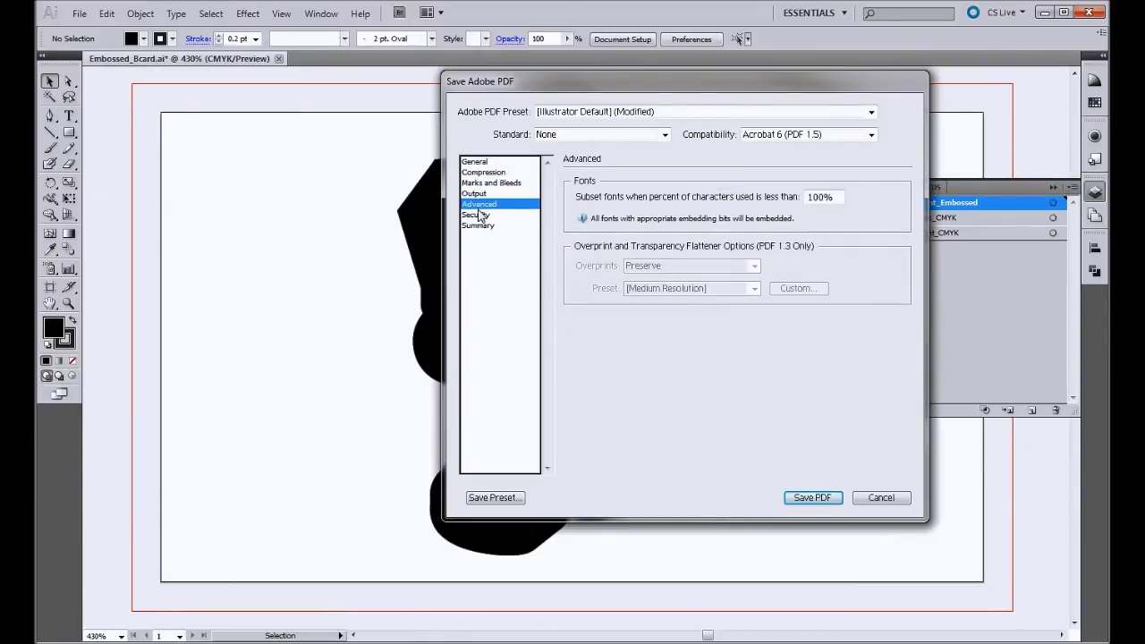
pyautogui.click(479, 215)
pyautogui.click(805, 498)
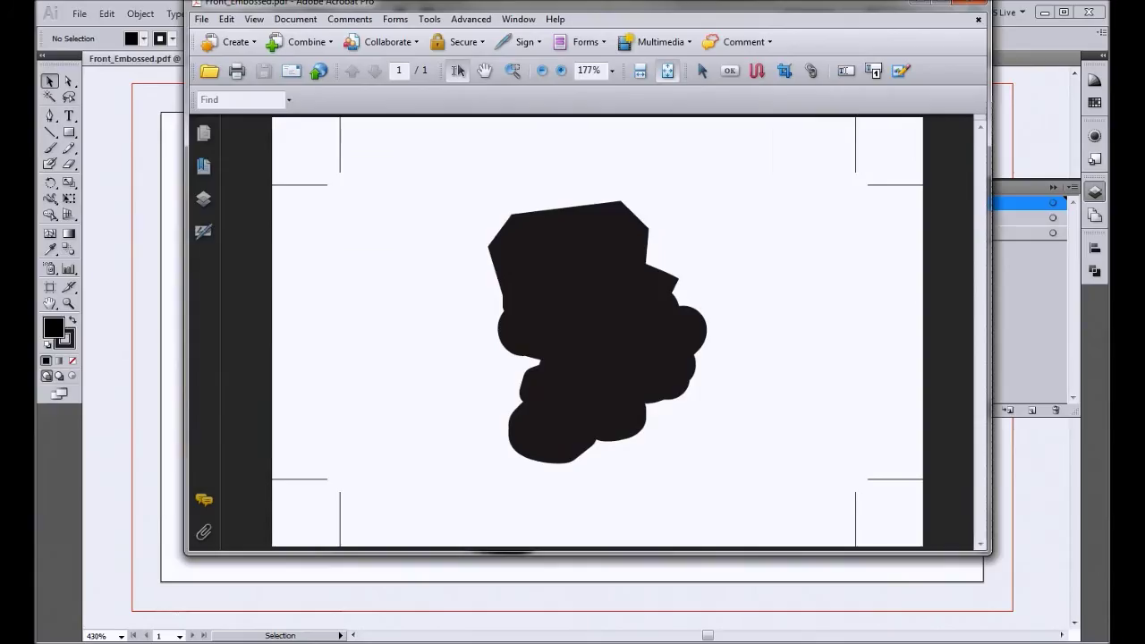
# Move the Acrobat preview of Front_Embossed.pdf aside and return to the Illustrator canvas.
pyautogui.moveTo(304, 45); pyautogui.dragTo(270, 70)
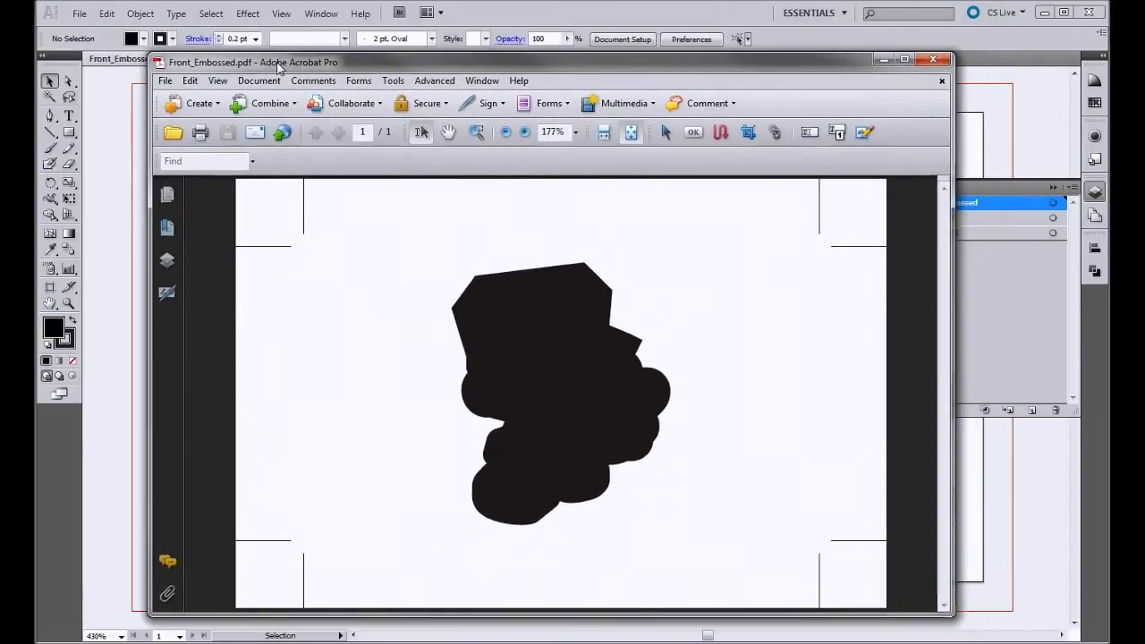
pyautogui.click(134, 579)
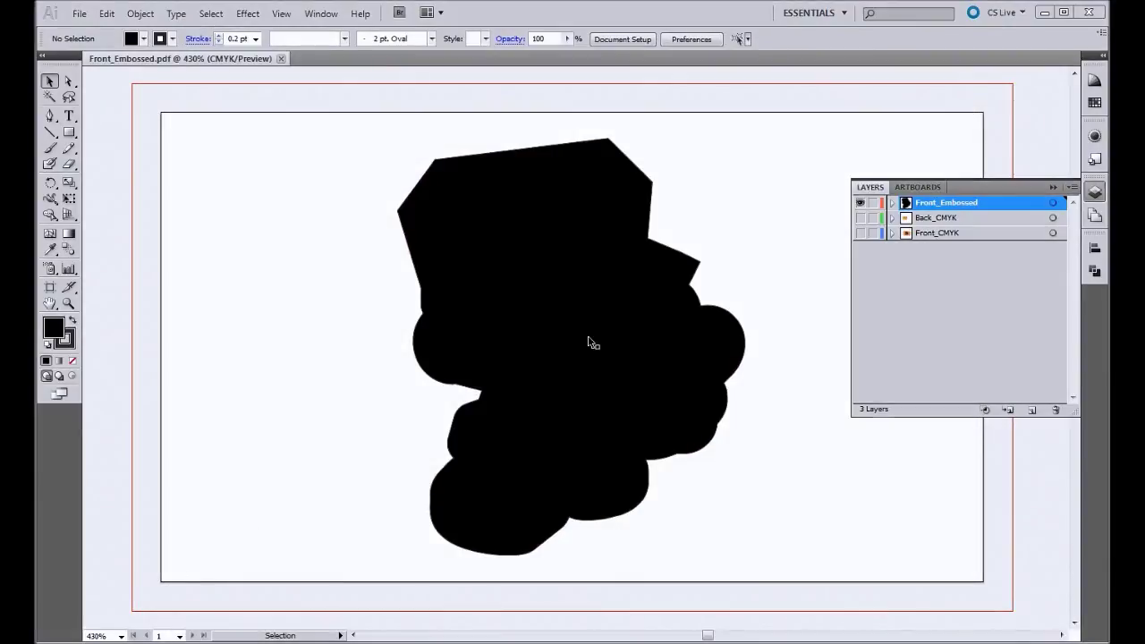
# Hide Front_Embossed and Back_CMYK, leaving only the Front_CMYK layer visible.
pyautogui.click(859, 203)
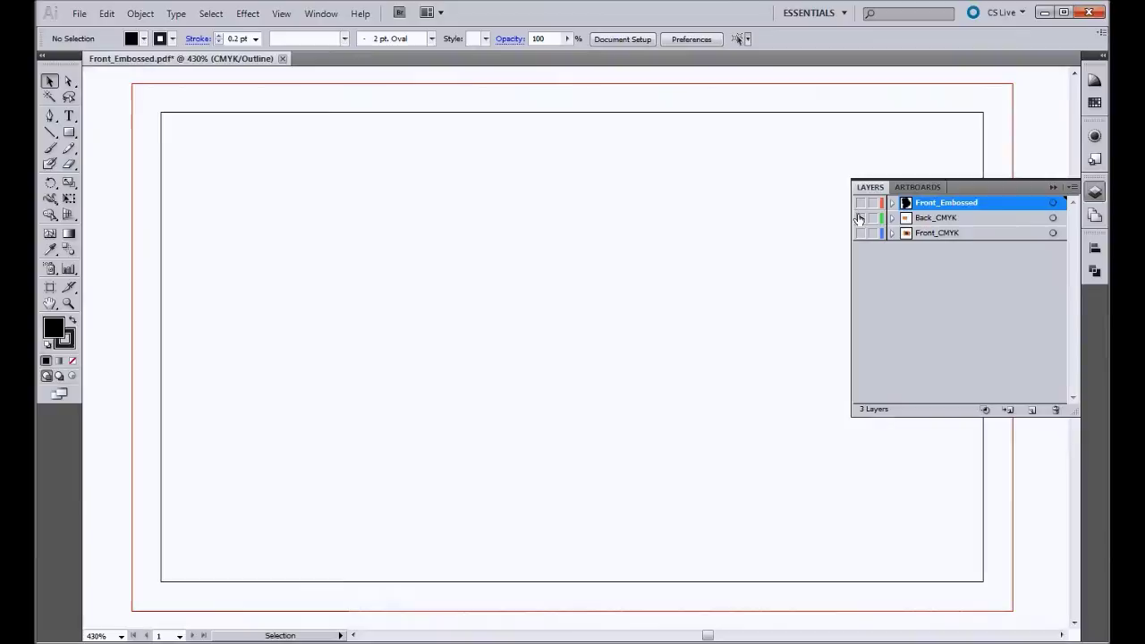
pyautogui.click(858, 219)
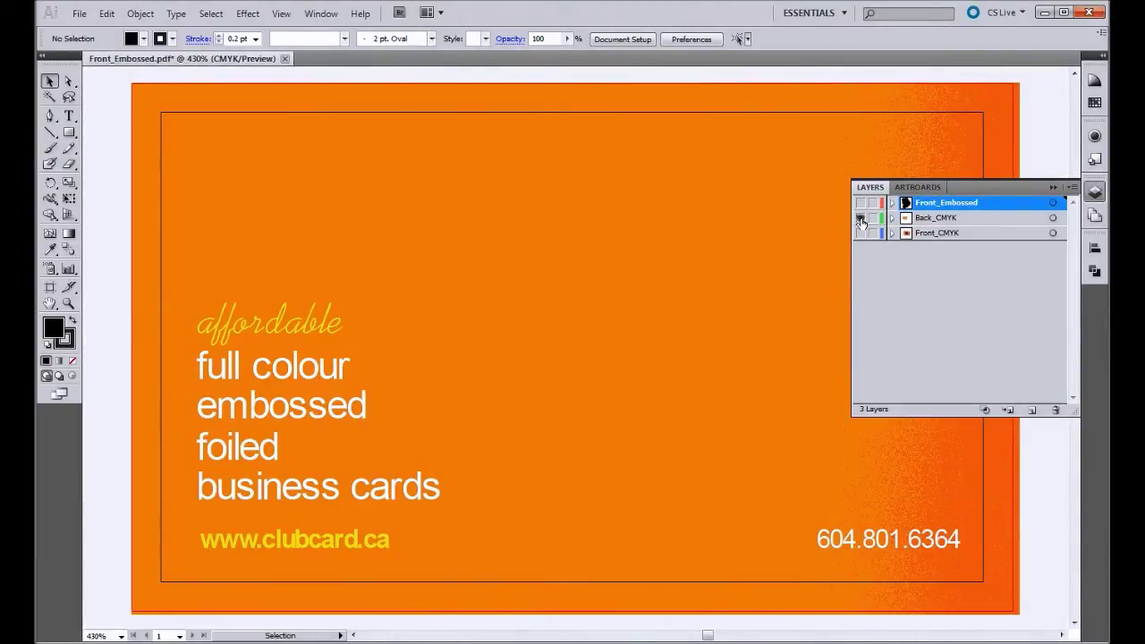
pyautogui.click(859, 218)
pyautogui.click(859, 234)
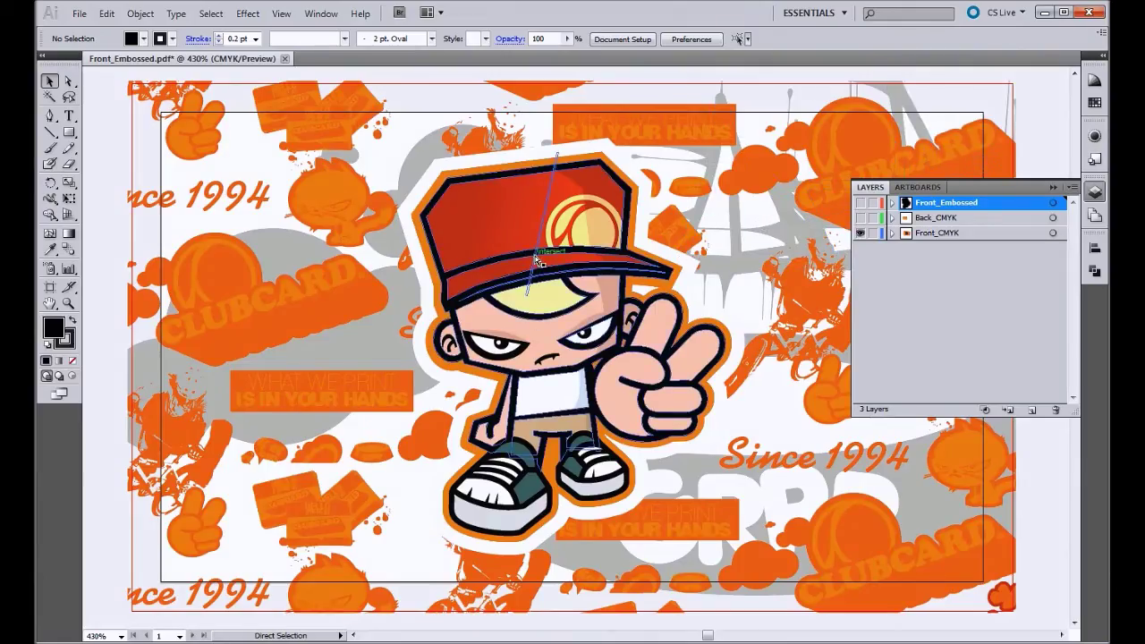
# Save a copy as Adobe PDF named Front_CMYK.
pyautogui.hotkey('ctrl', 'shift', 's')
pyautogui.click(289, 400)
pyautogui.click(279, 399)
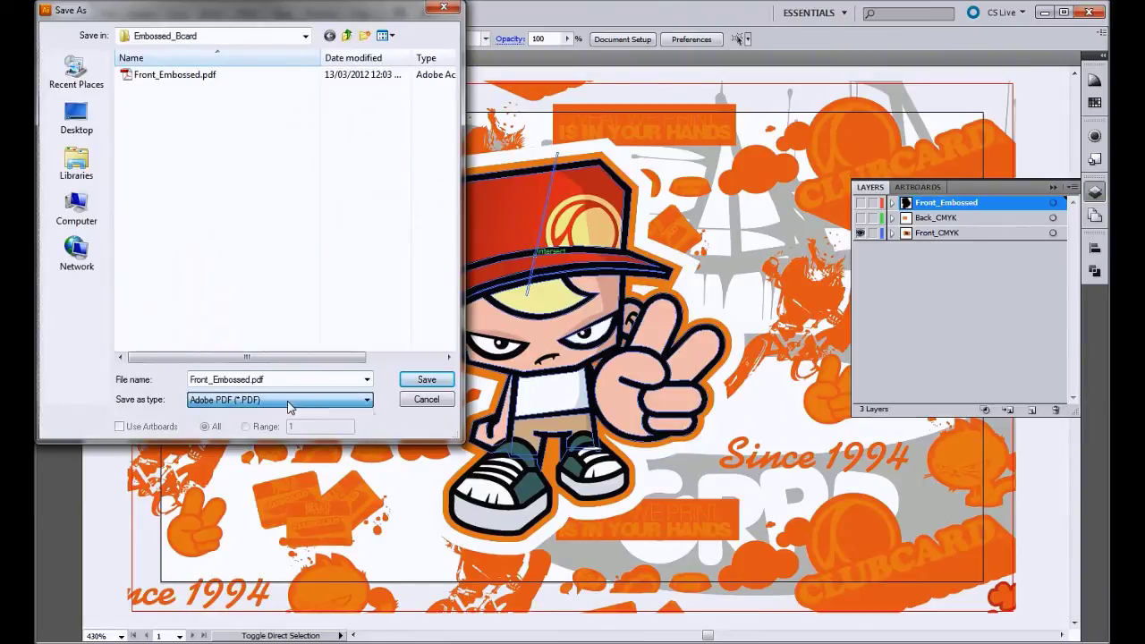
pyautogui.click(248, 379)
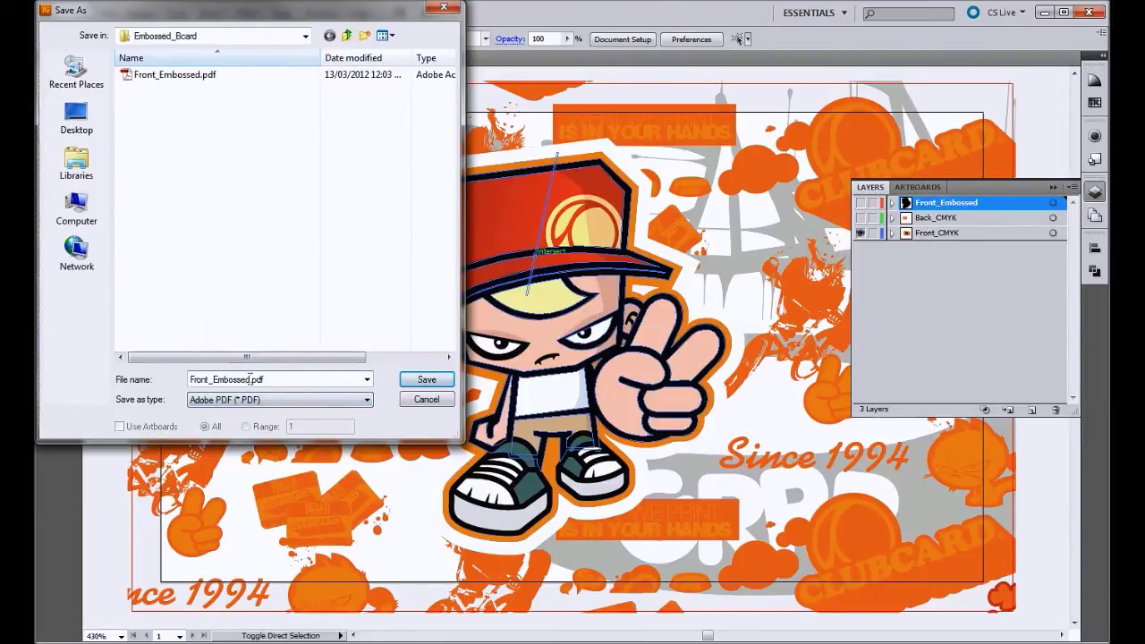
pyautogui.press('BackSpace')
pyautogui.press('BackSpace')
pyautogui.press('BackSpace')
pyautogui.press('BackSpace')
pyautogui.write('CMY')
pyautogui.click(428, 384)
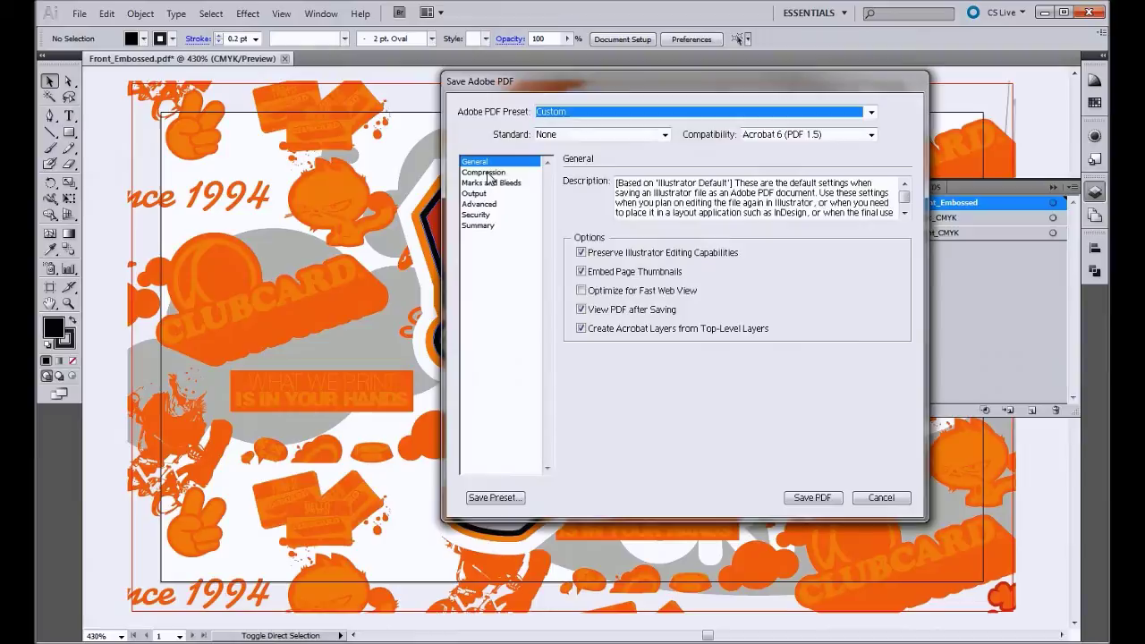
# Export Front_CMYK.pdf without downsampling and with trim marks, then close the Acrobat preview.
pyautogui.click(488, 172)
pyautogui.click(594, 202)
pyautogui.click(617, 207)
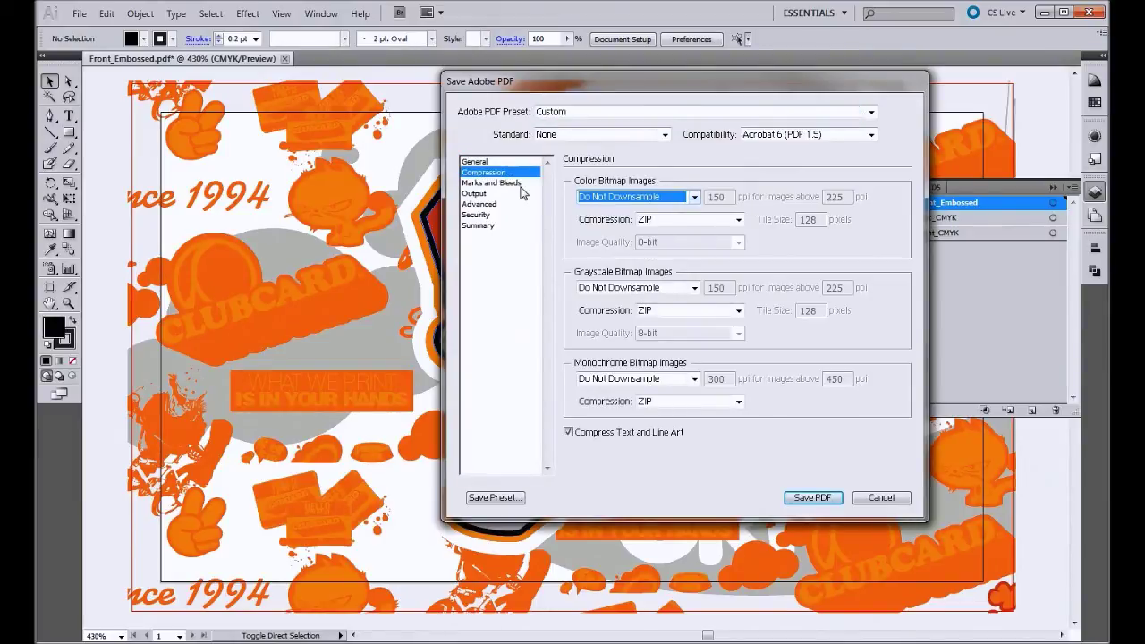
pyautogui.click(492, 182)
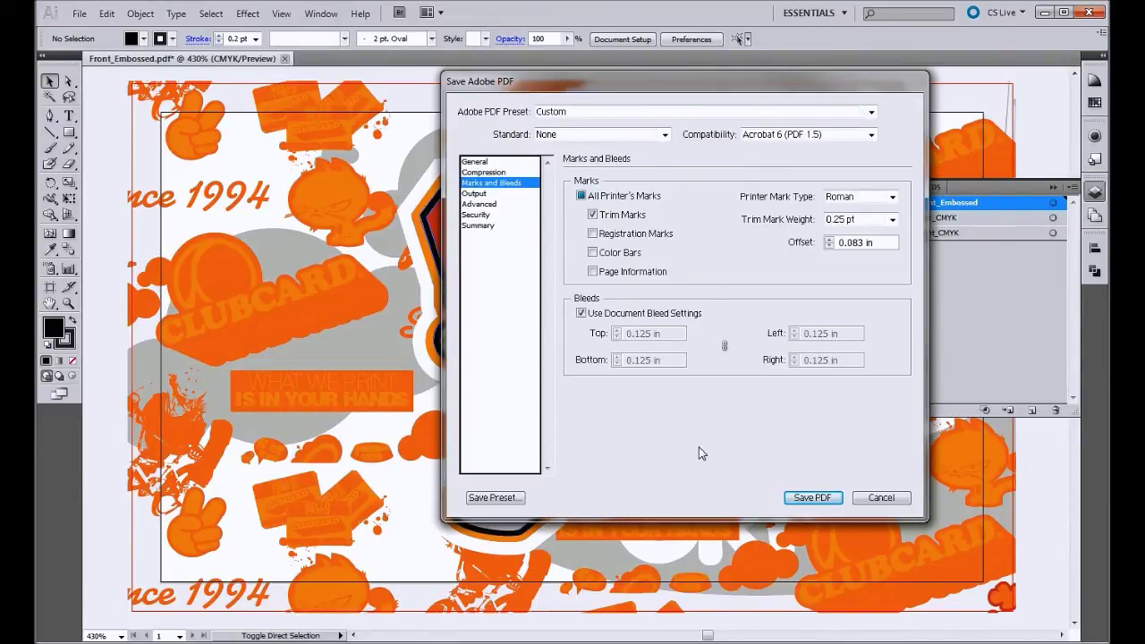
pyautogui.click(799, 499)
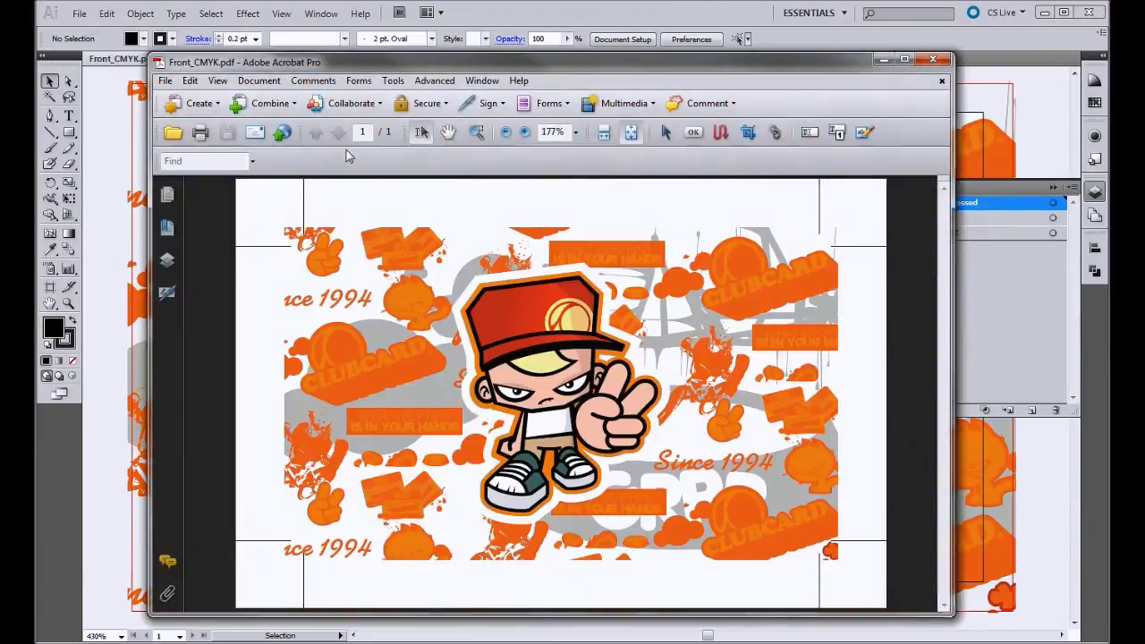
pyautogui.click(936, 61)
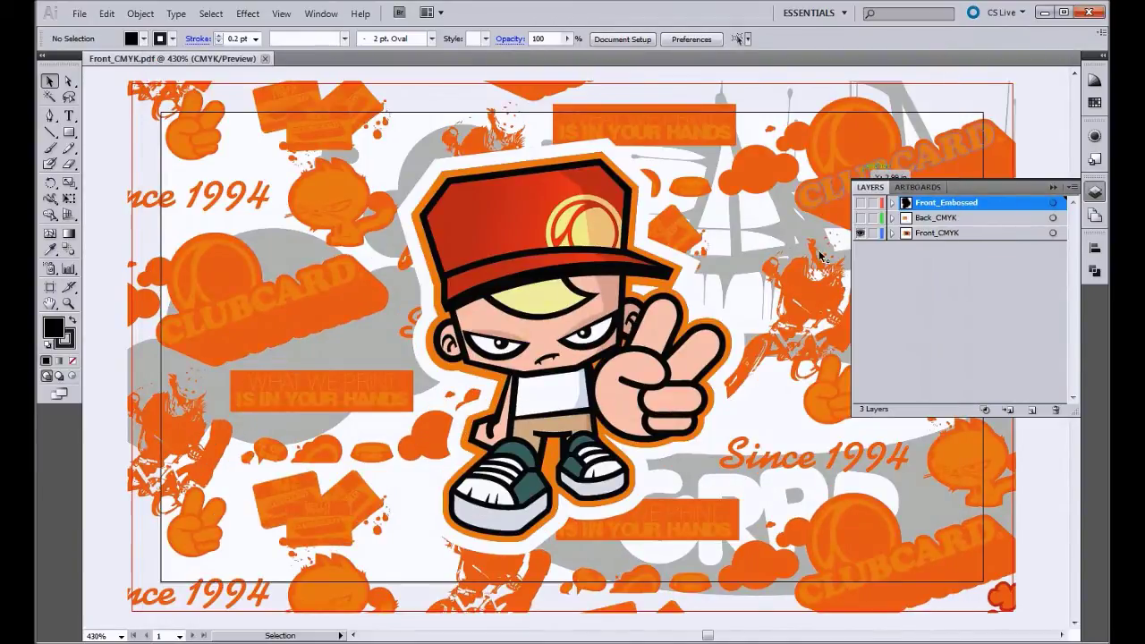
# Hide Front_CMYK, show only the Back_CMYK layer, and save a copy as Back_CMYK.pdf.
pyautogui.click(859, 233)
pyautogui.click(860, 218)
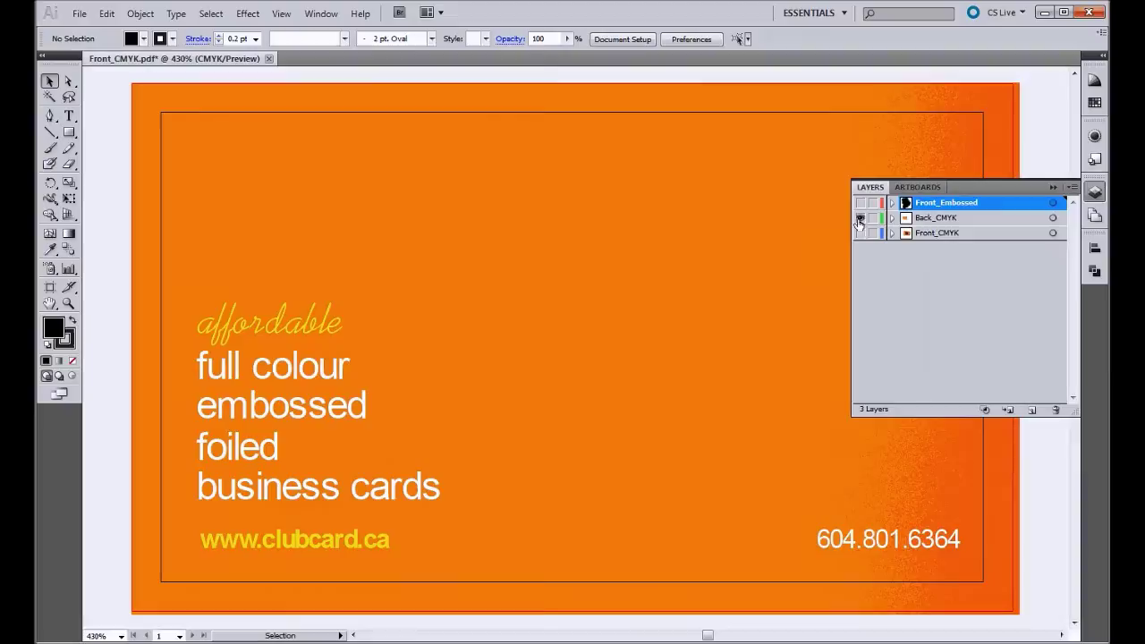
pyautogui.hotkey('ctrl', 'shift', 's')
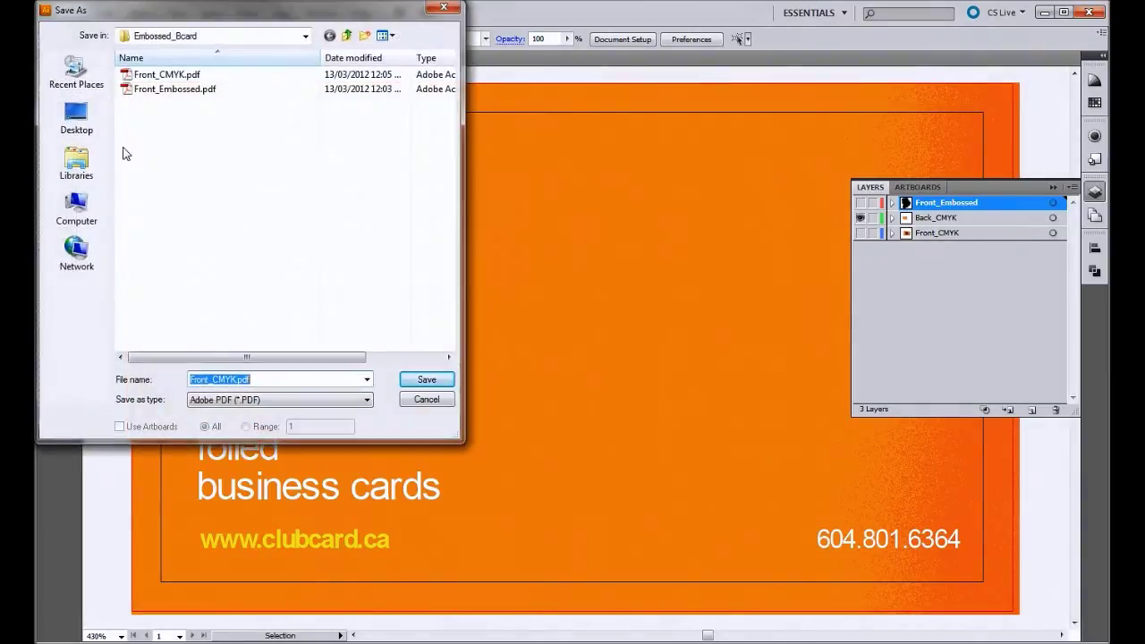
pyautogui.click(269, 400)
pyautogui.click(254, 405)
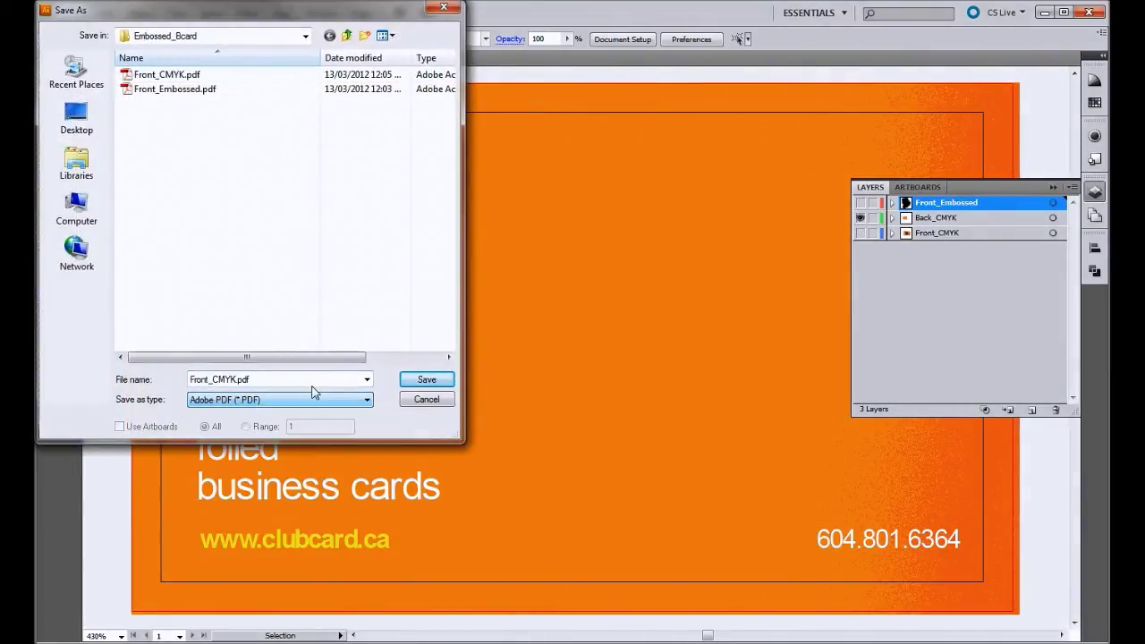
pyautogui.click(207, 379)
pyautogui.click(207, 379)
pyautogui.moveTo(209, 379); pyautogui.dragTo(179, 382)
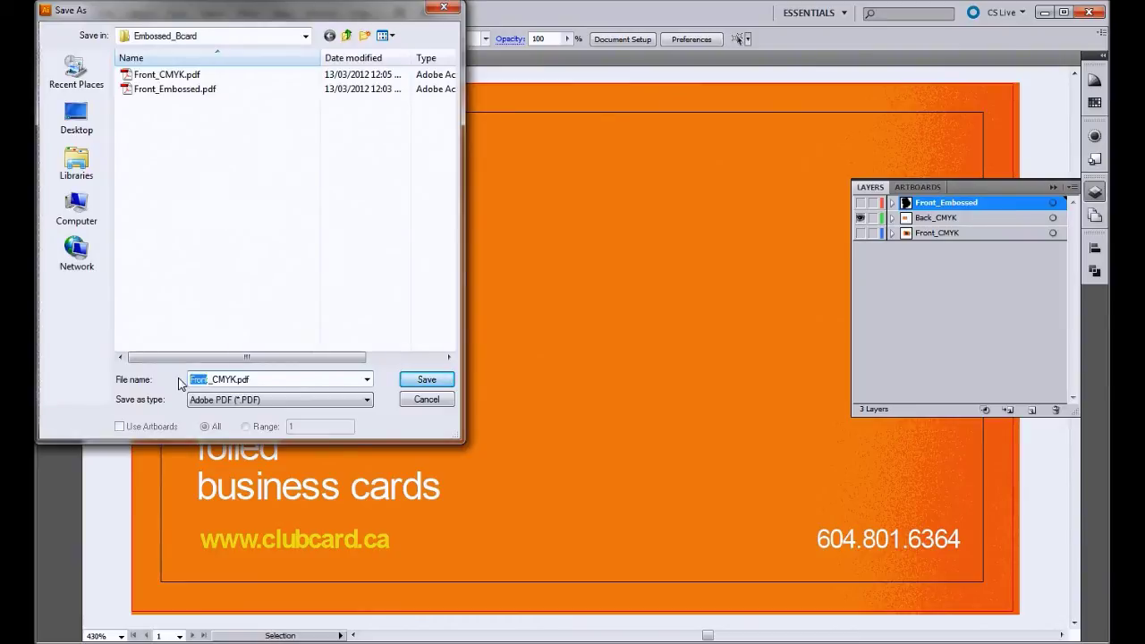
pyautogui.press('BackSpace')
pyautogui.write('Back')
pyautogui.click(421, 381)
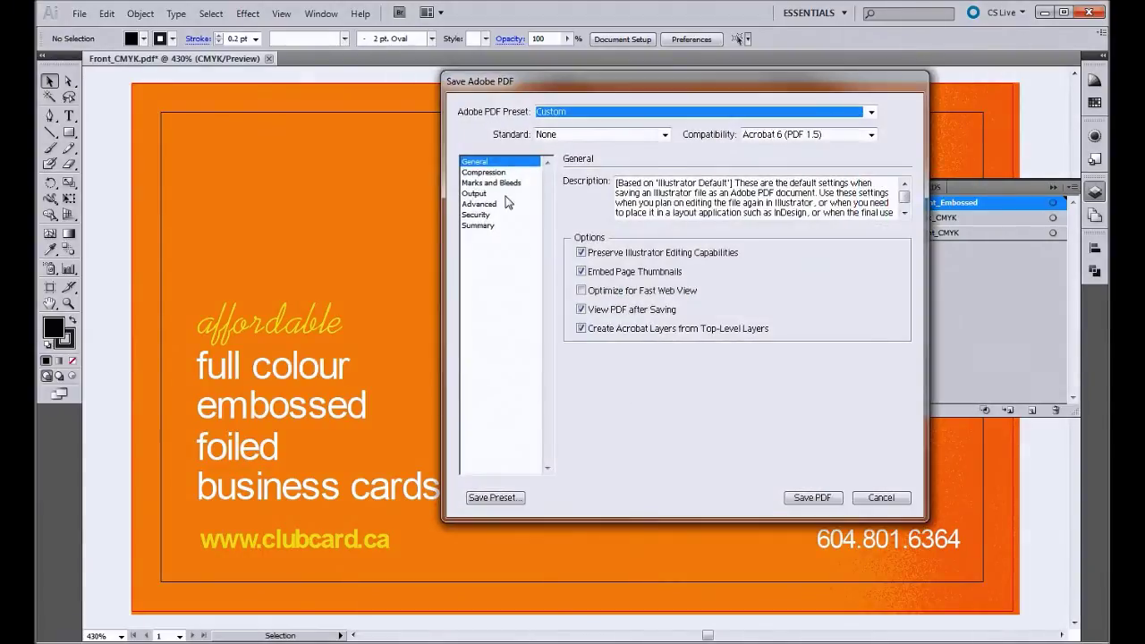
# Export the PDF with trim marks and no colour image downsampling, then close the Acrobat preview.
pyautogui.click(495, 172)
pyautogui.click(608, 199)
pyautogui.click(609, 209)
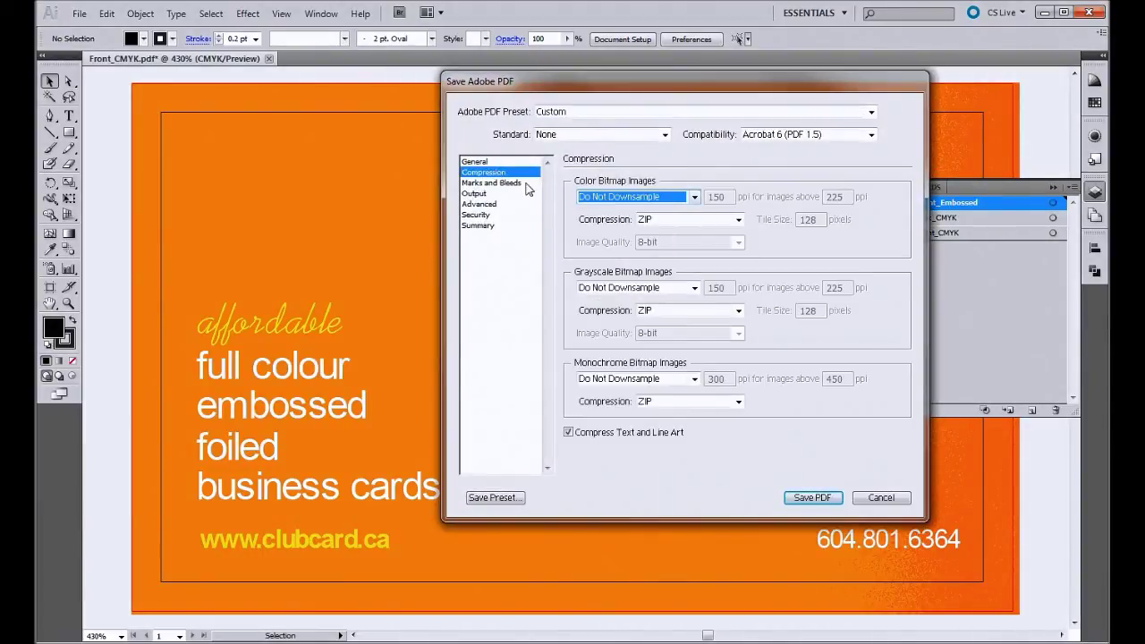
pyautogui.click(518, 183)
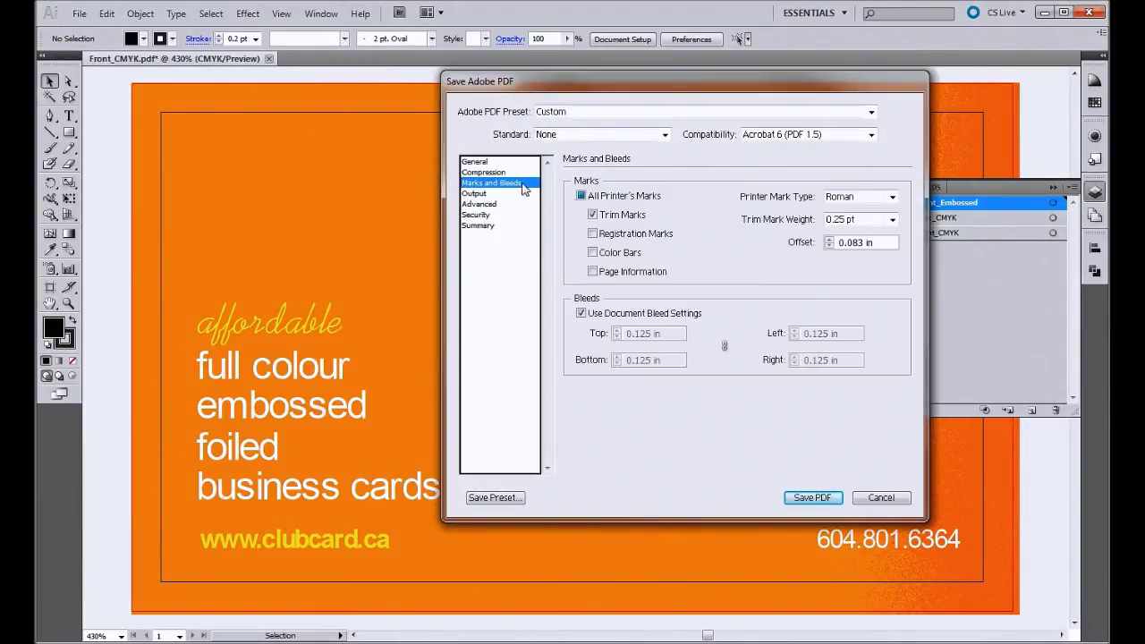
pyautogui.click(811, 496)
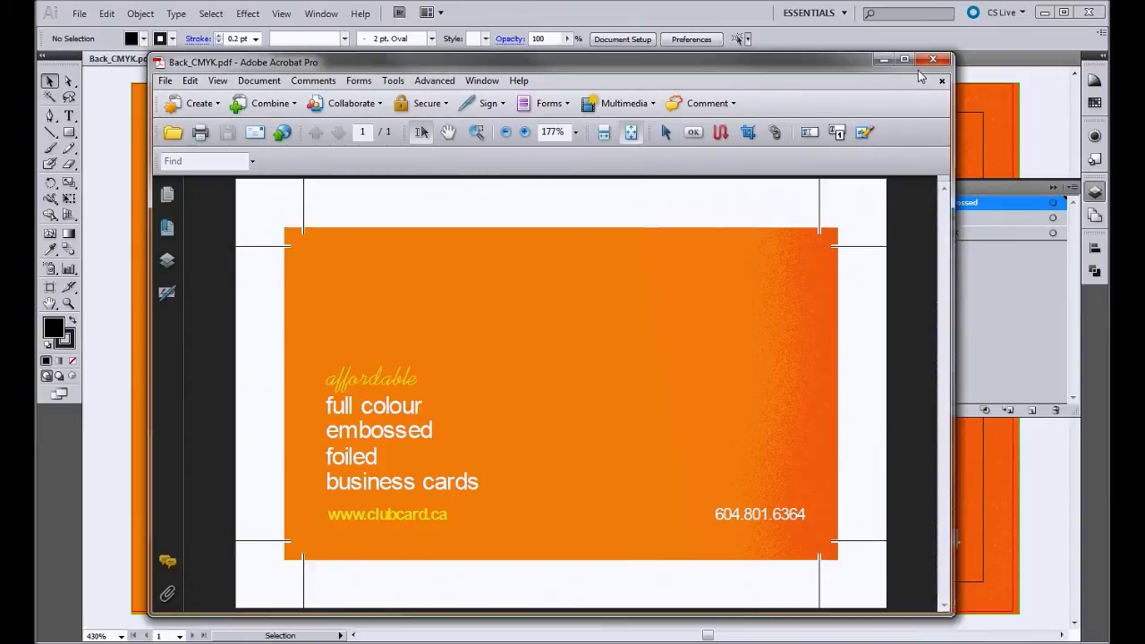
pyautogui.click(933, 61)
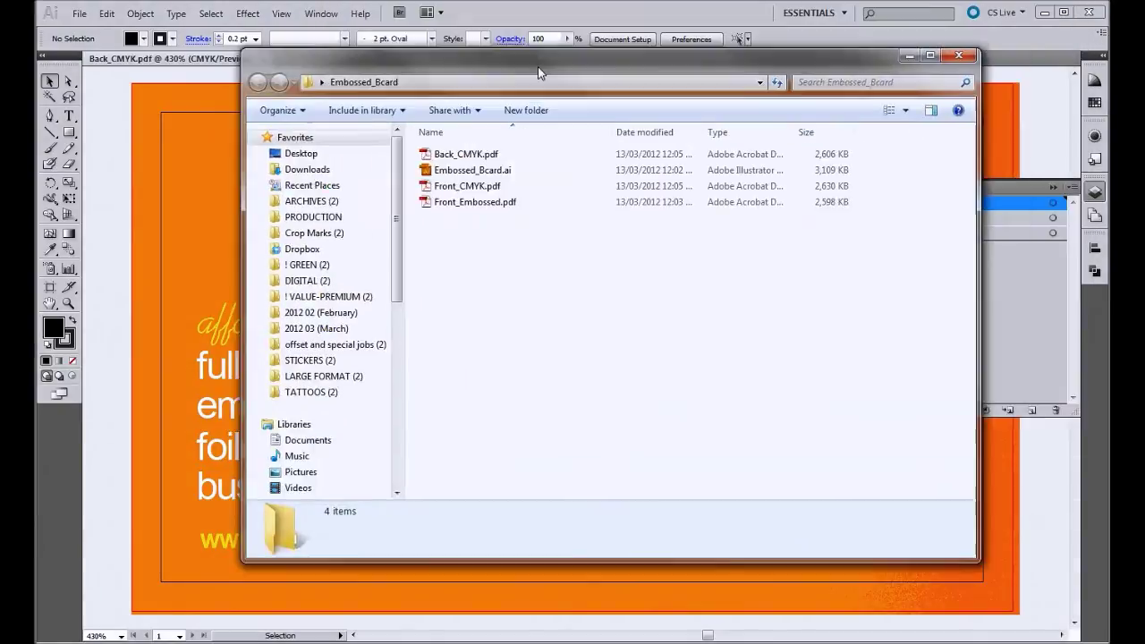
pyautogui.click(461, 156)
pyautogui.keyDown('ctrl'); pyautogui.click(460, 187); pyautogui.keyUp('ctrl')
pyautogui.keyDown('ctrl'); pyautogui.click(462, 205); pyautogui.keyUp('ctrl')
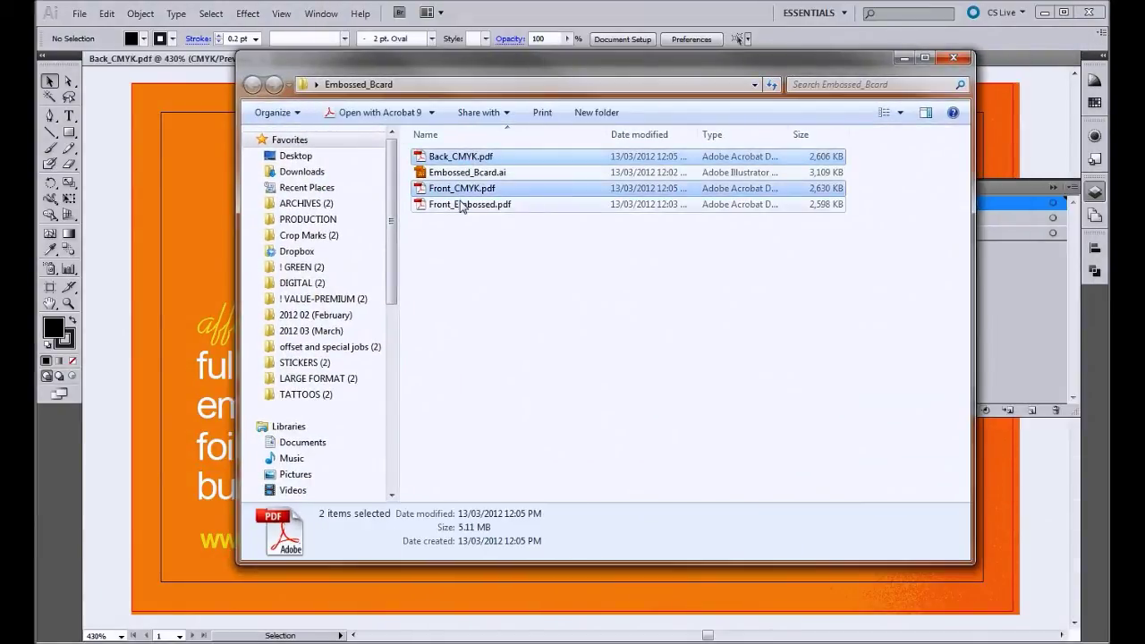
pyautogui.rightClick(463, 205)
pyautogui.click(498, 213)
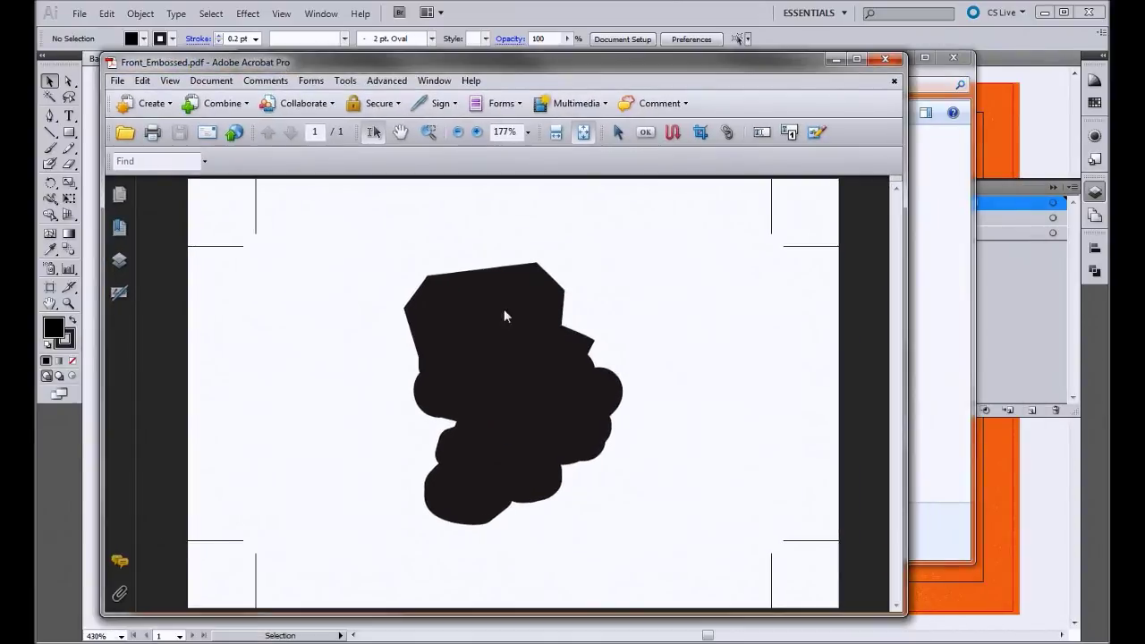
pyautogui.click(884, 61)
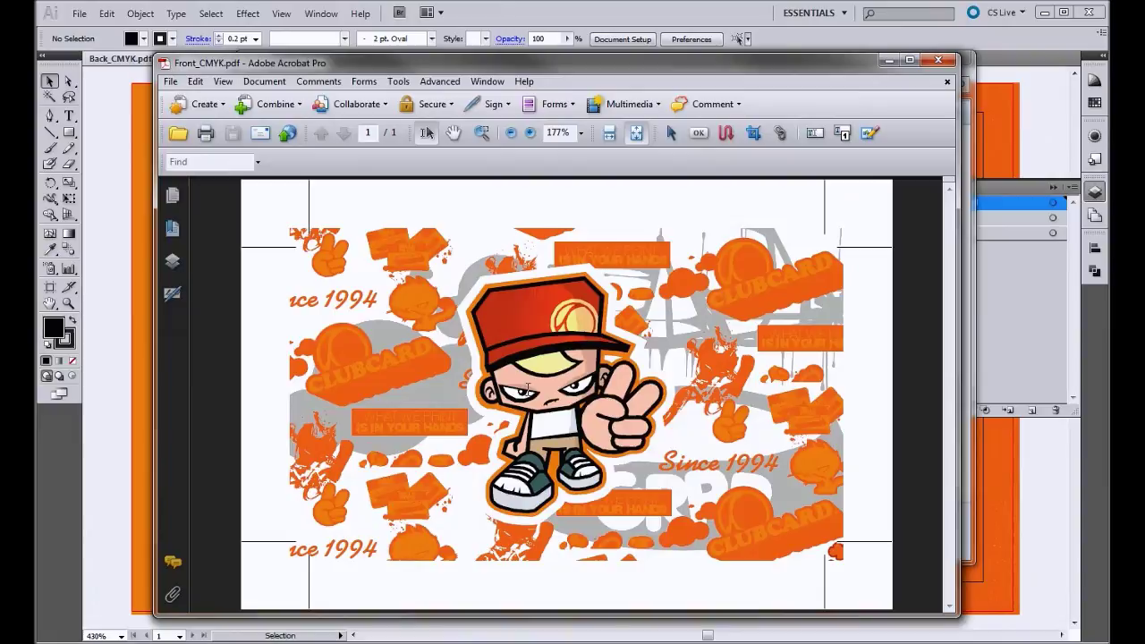
pyautogui.click(939, 61)
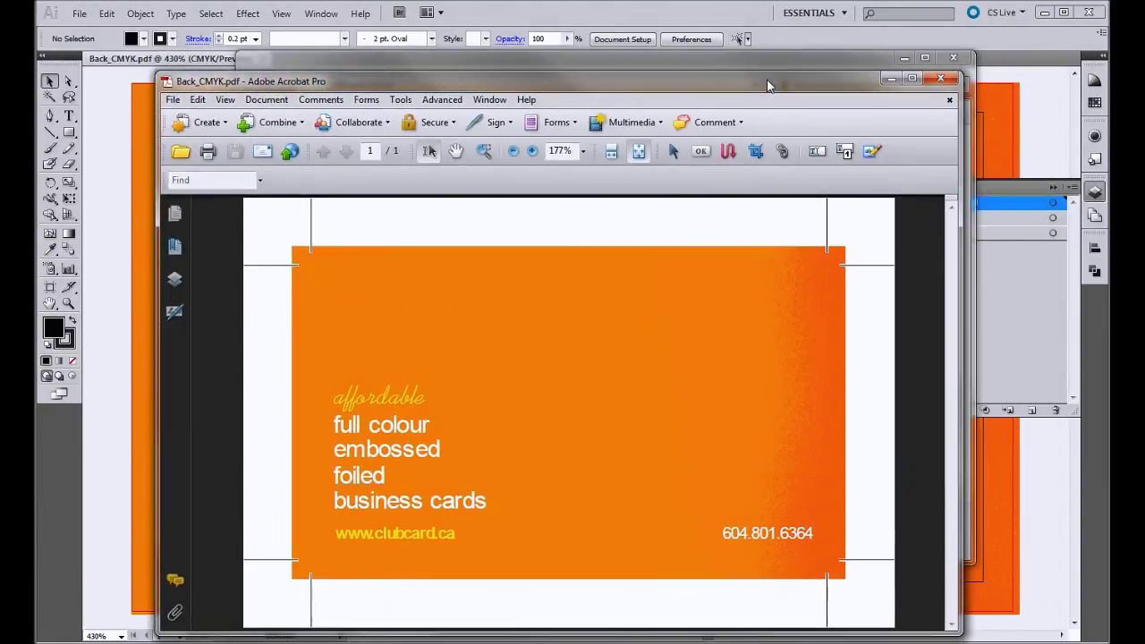
pyautogui.click(937, 76)
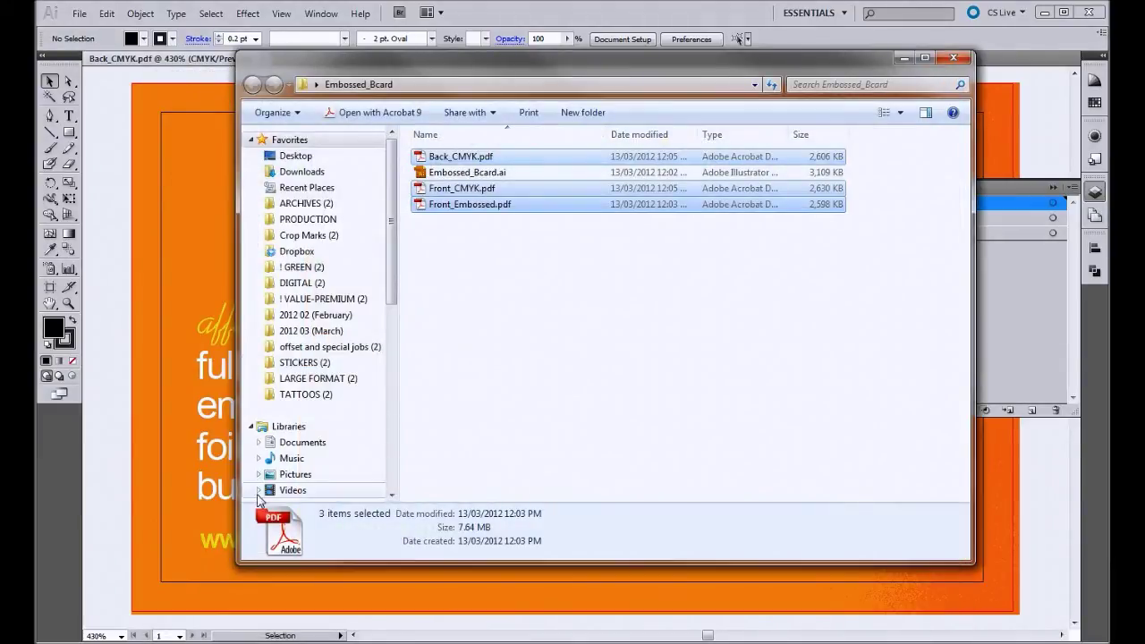